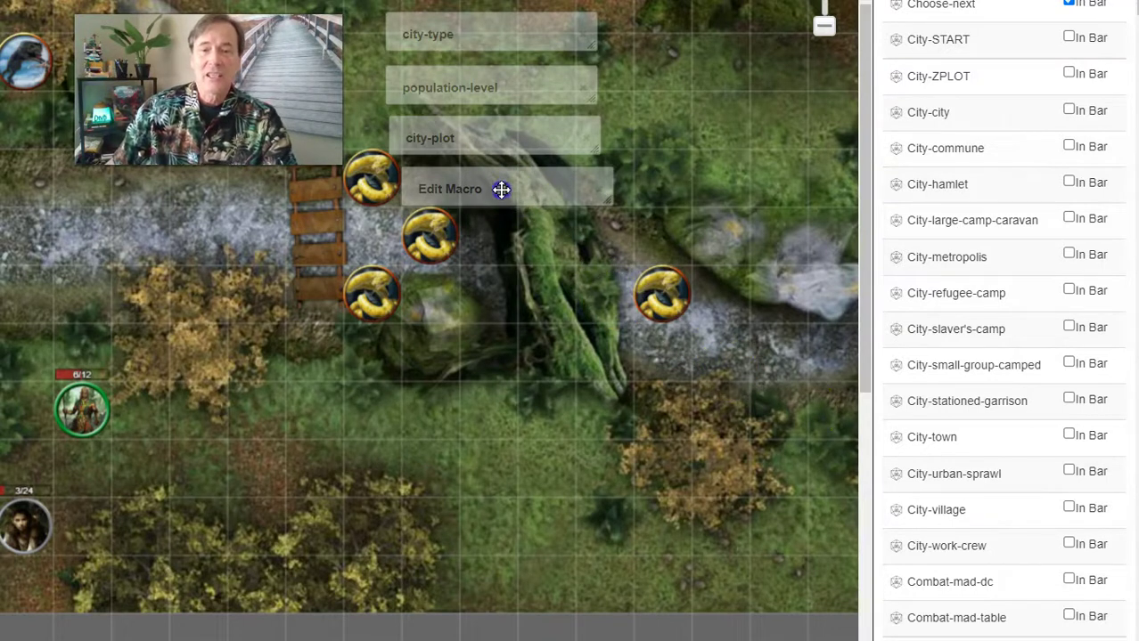
- Restore the City-START macro editor and check the weight of the City item in the city-type table, leaving it unedited
click(501, 189)
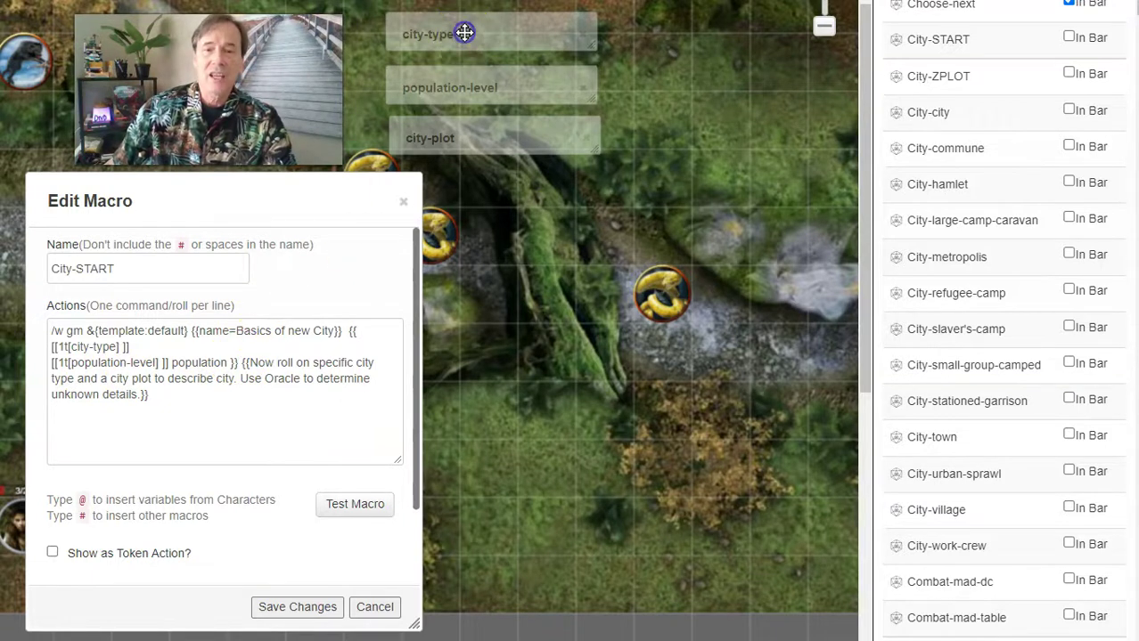
click(464, 33)
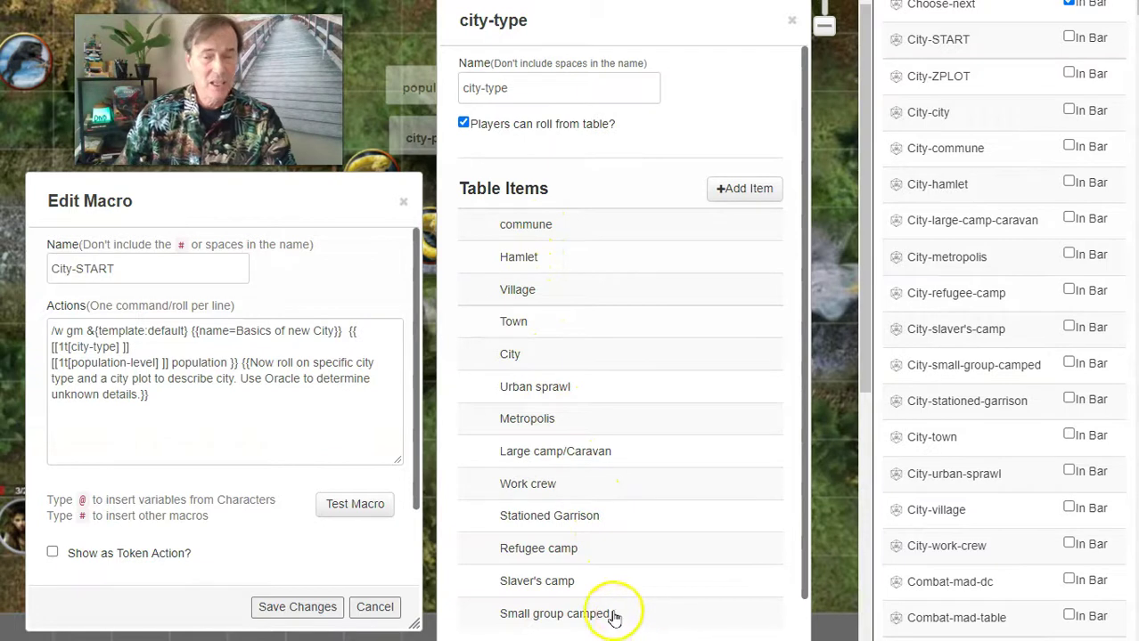
click(511, 356)
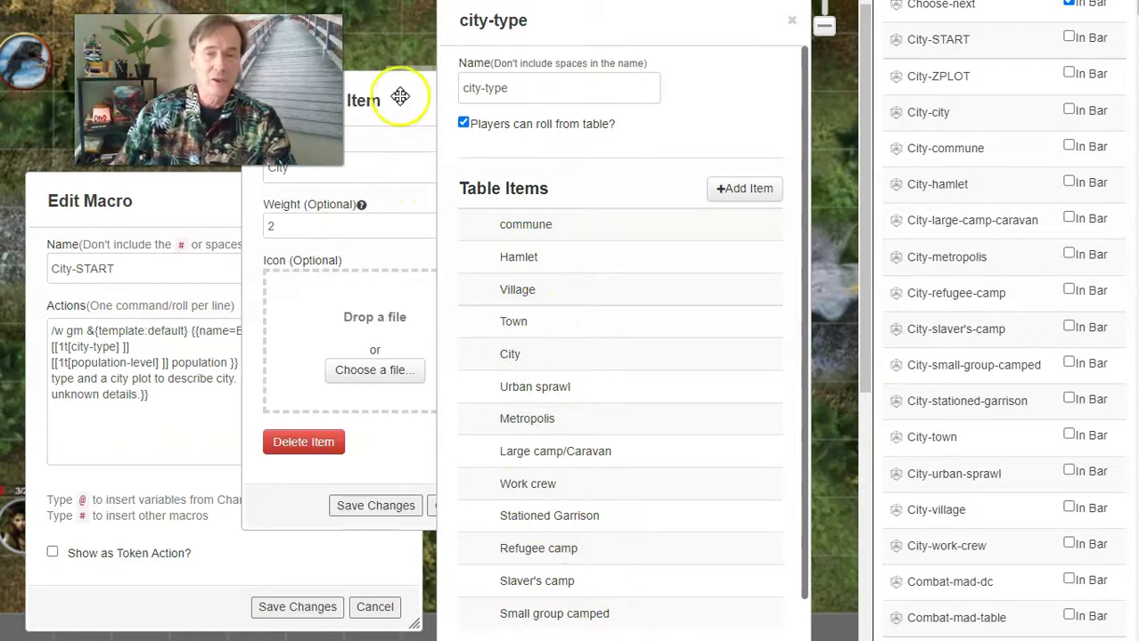
drag(427, 101, 519, 107)
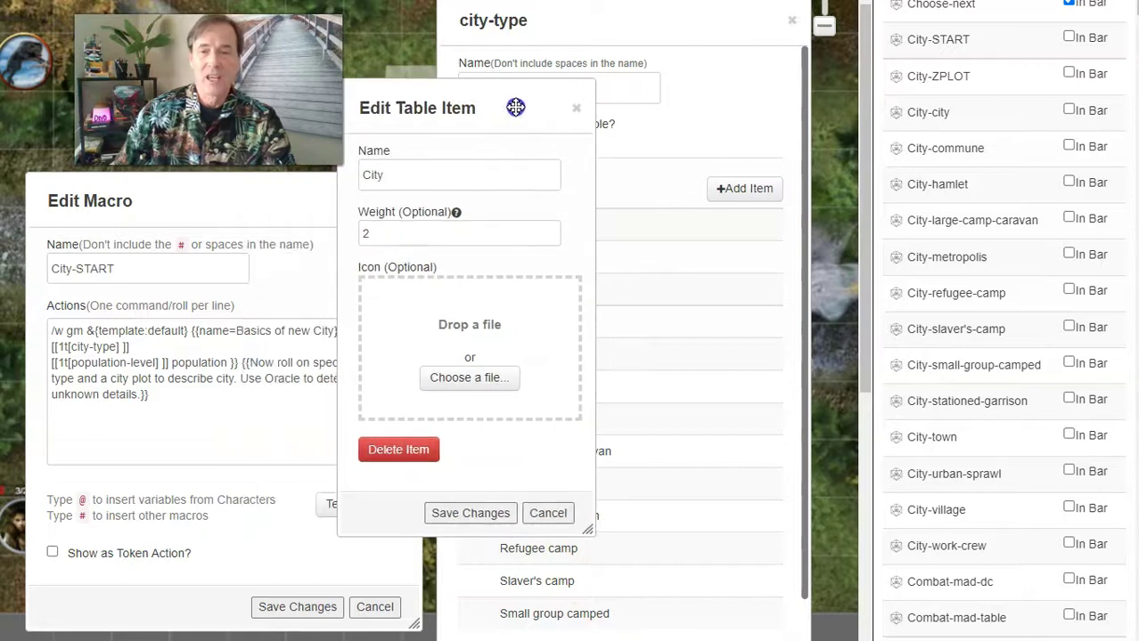
click(385, 234)
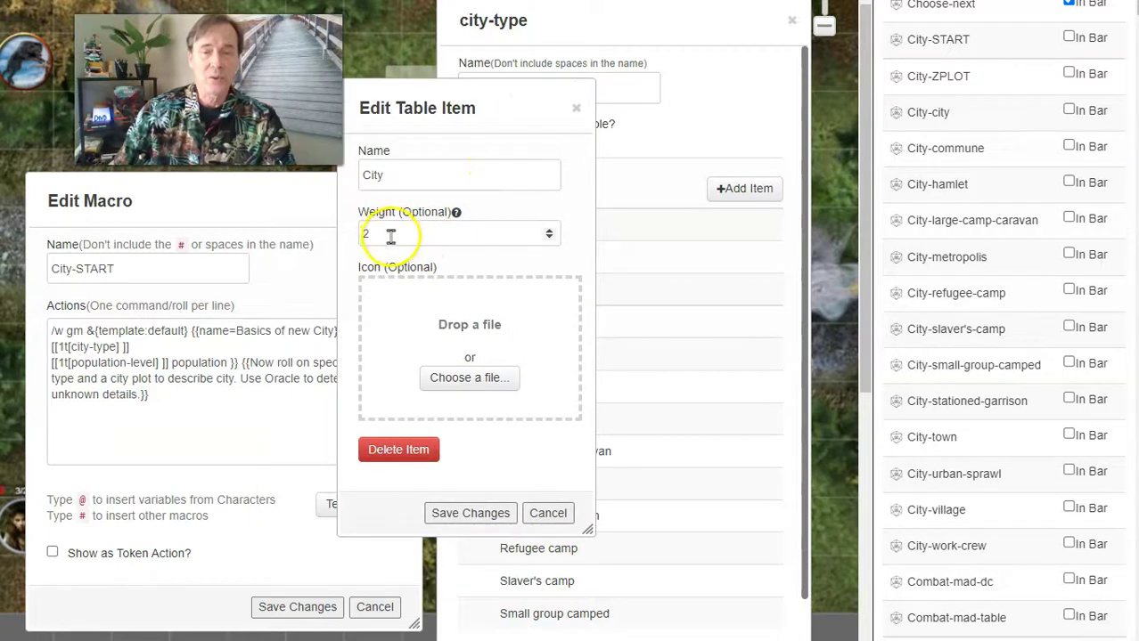
click(533, 514)
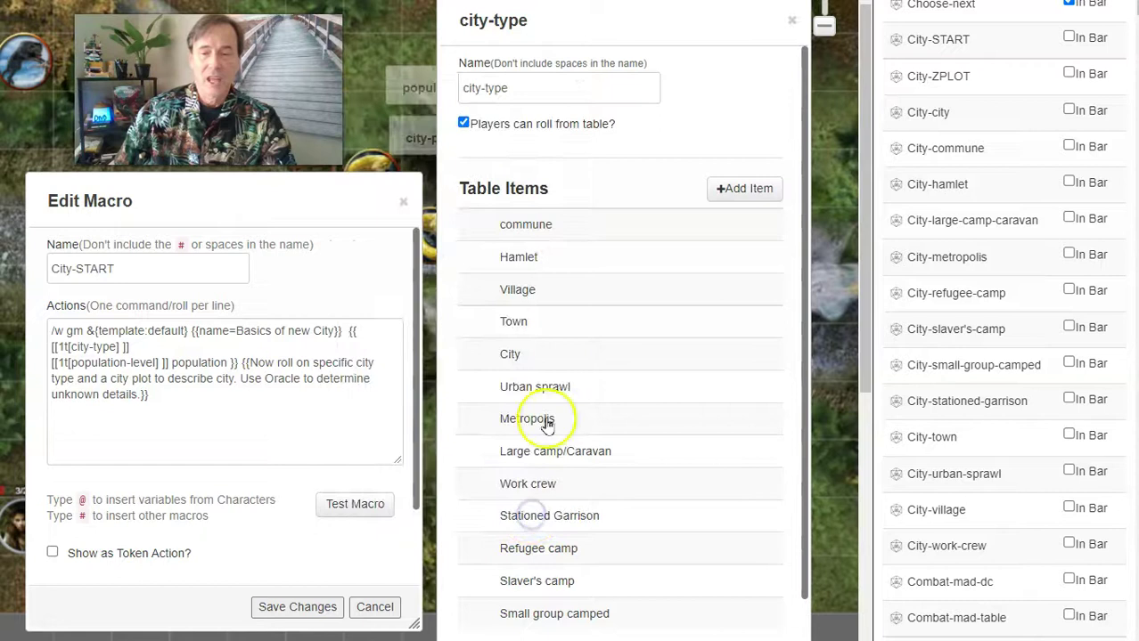
- Inspect the weights of the Village and Work crew items in the city-type table without changing them
click(523, 290)
drag(381, 111, 498, 115)
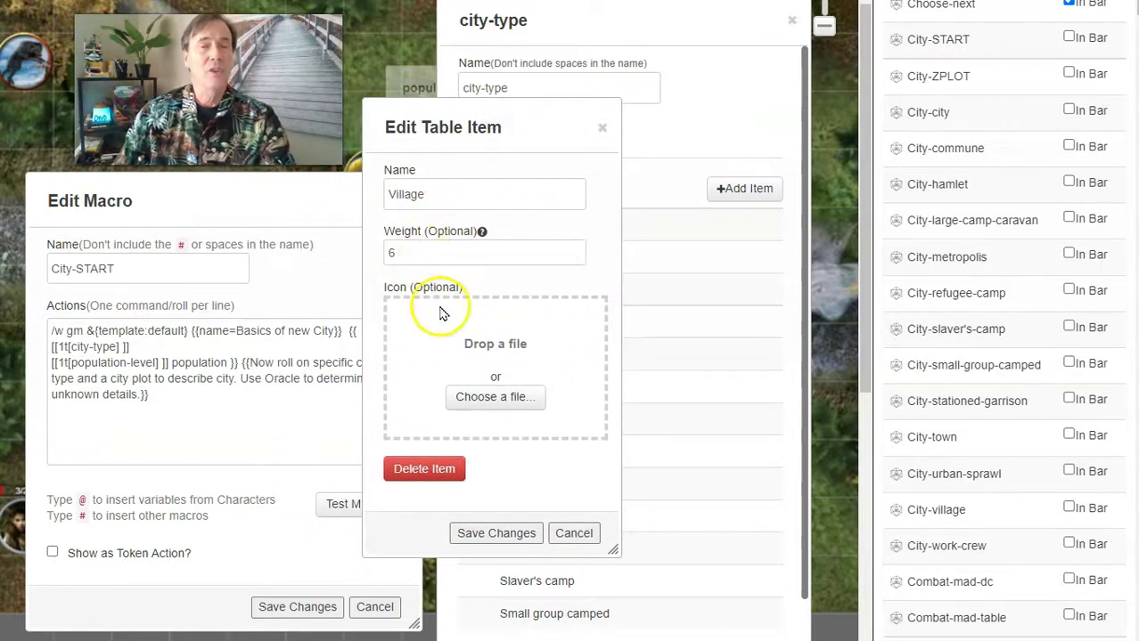
click(571, 538)
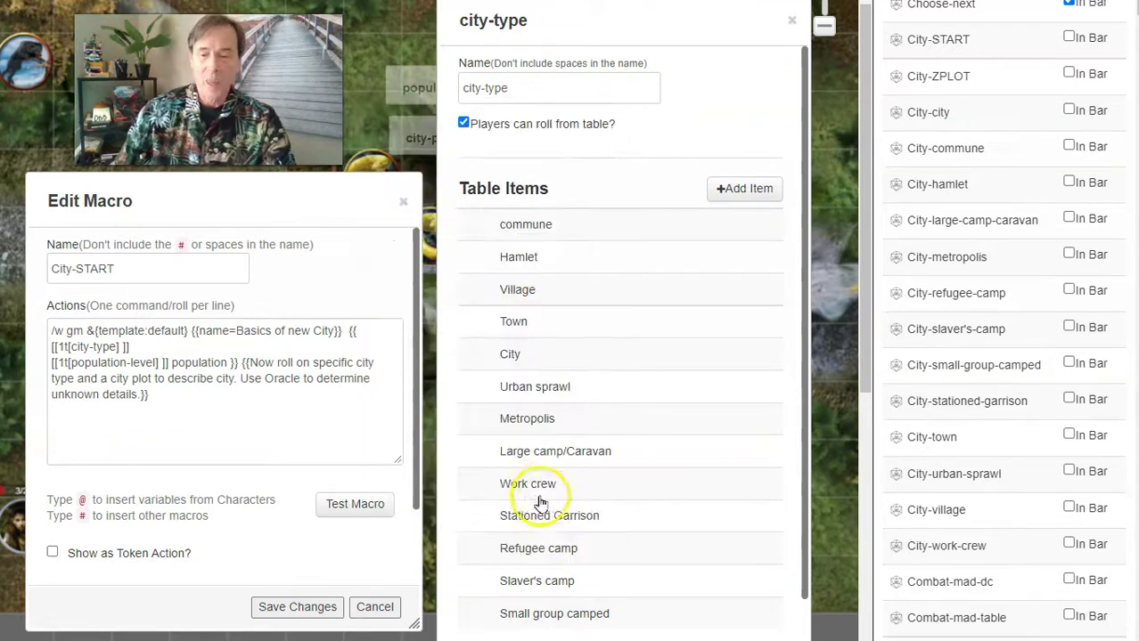
click(539, 484)
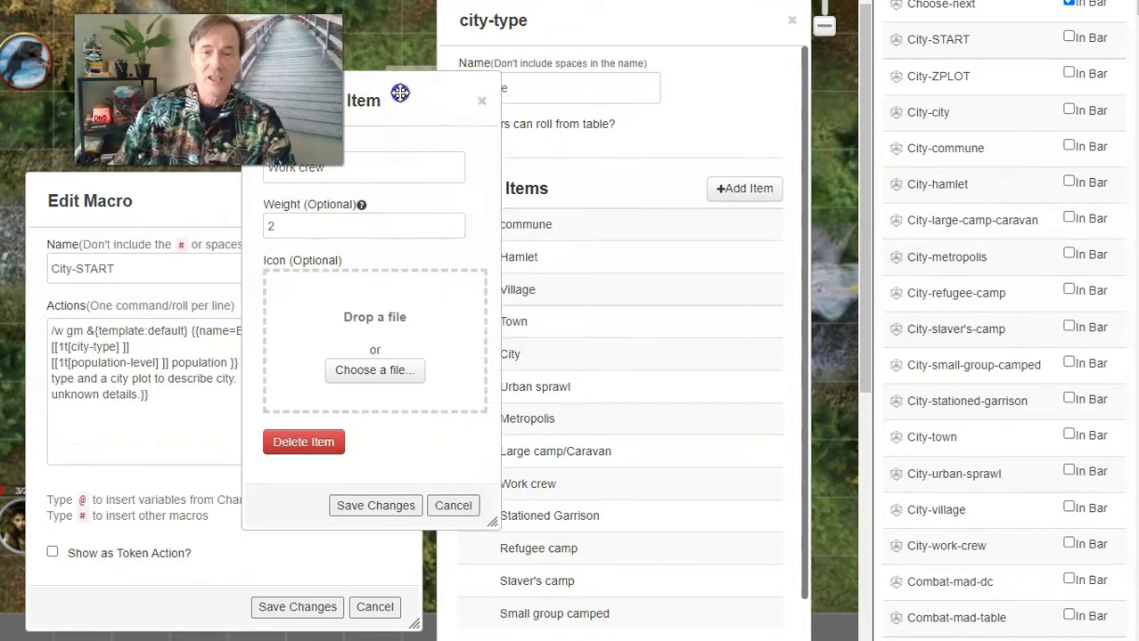
drag(391, 99, 545, 97)
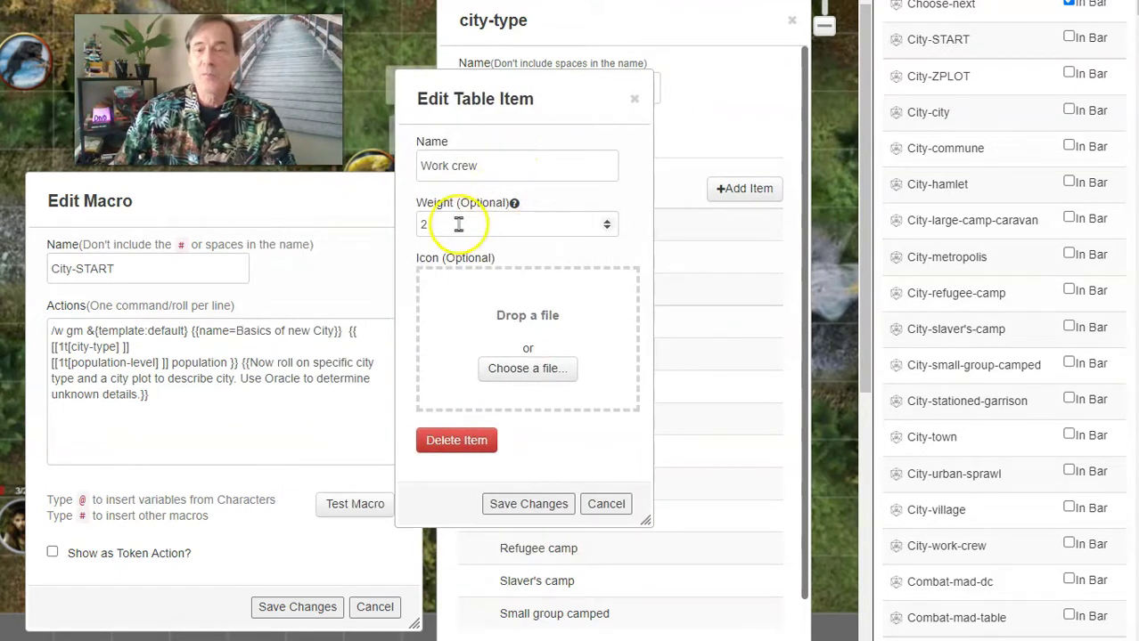
click(604, 505)
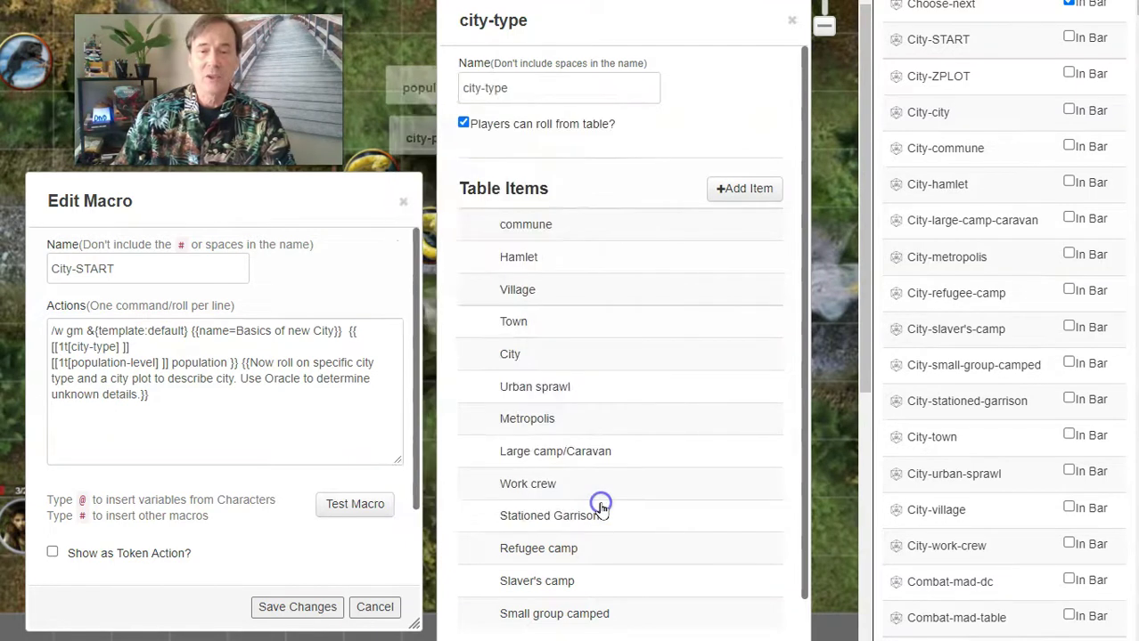
- Inspect the weight of the Slaver's camp item, cancel the edit and close the city-type table
click(557, 585)
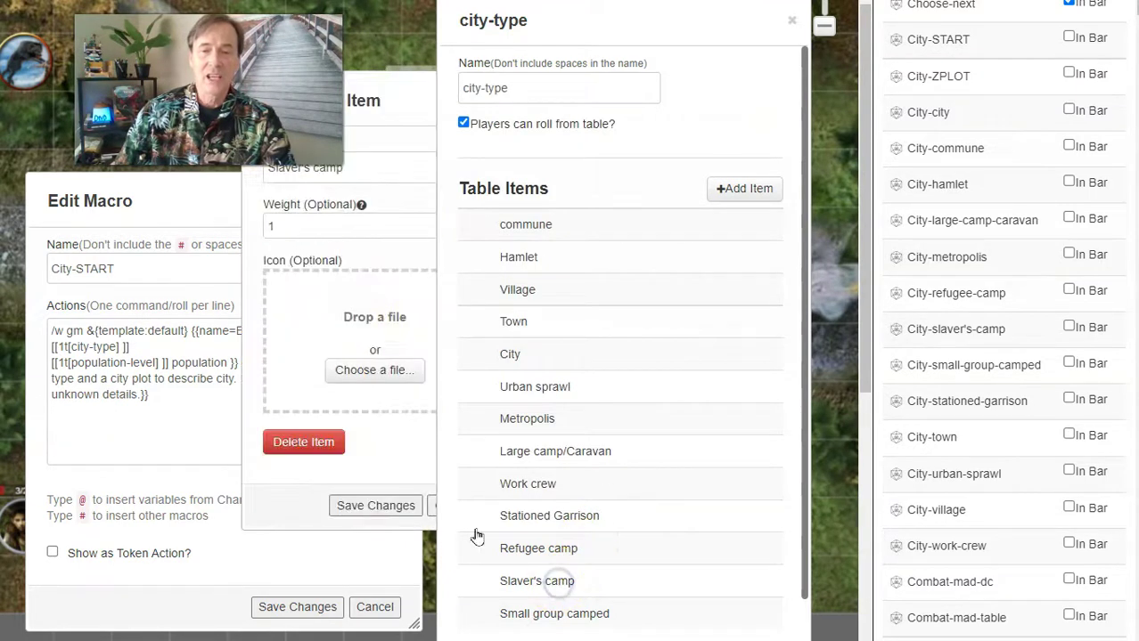
click(400, 104)
drag(403, 105, 511, 84)
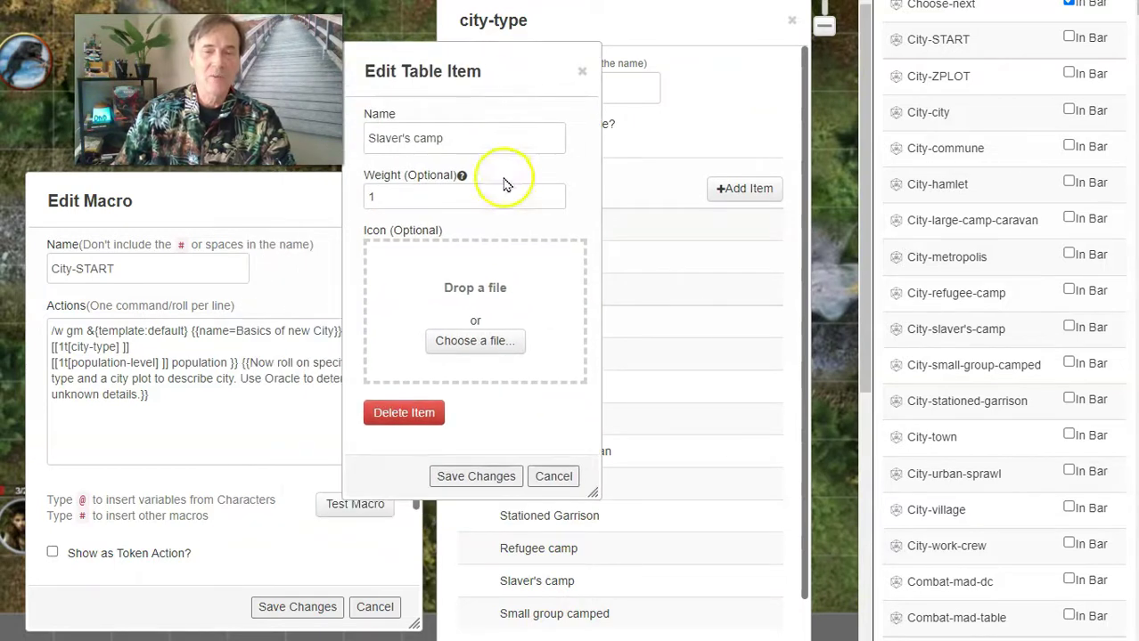
click(550, 476)
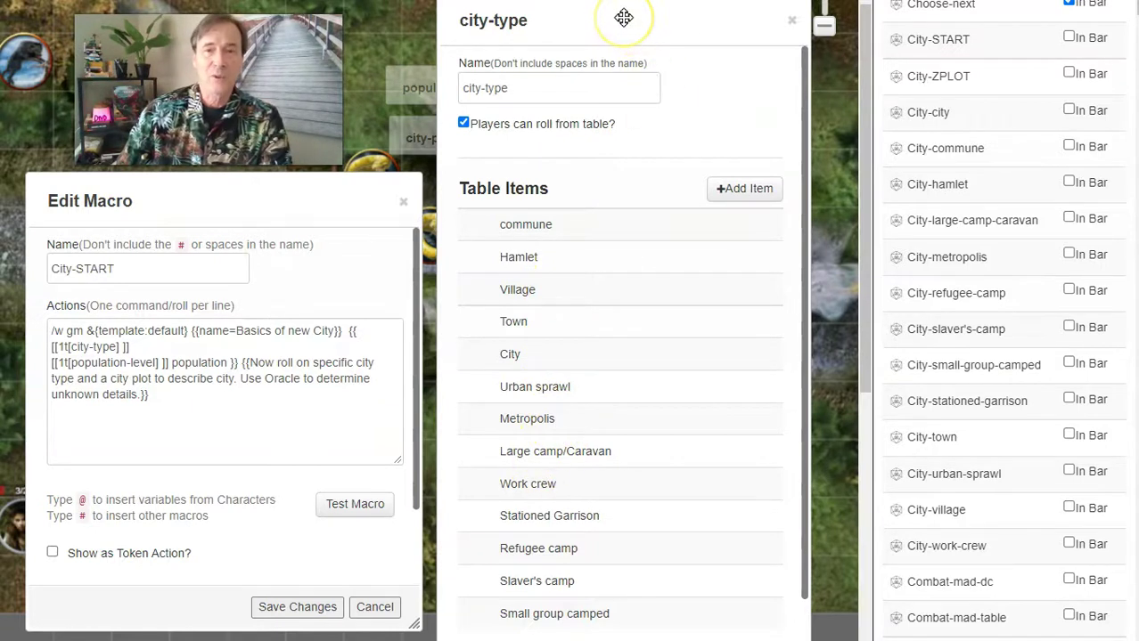
key(Escape)
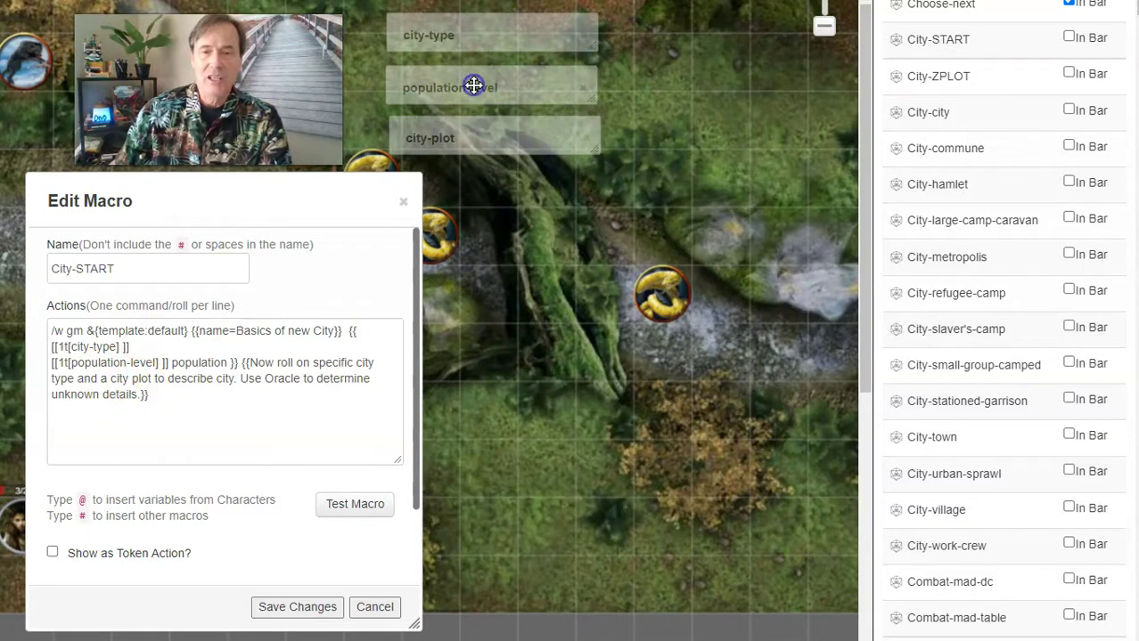
- Open the population-level table and inspect the weights of its Deserted and Average items
double_click(473, 86)
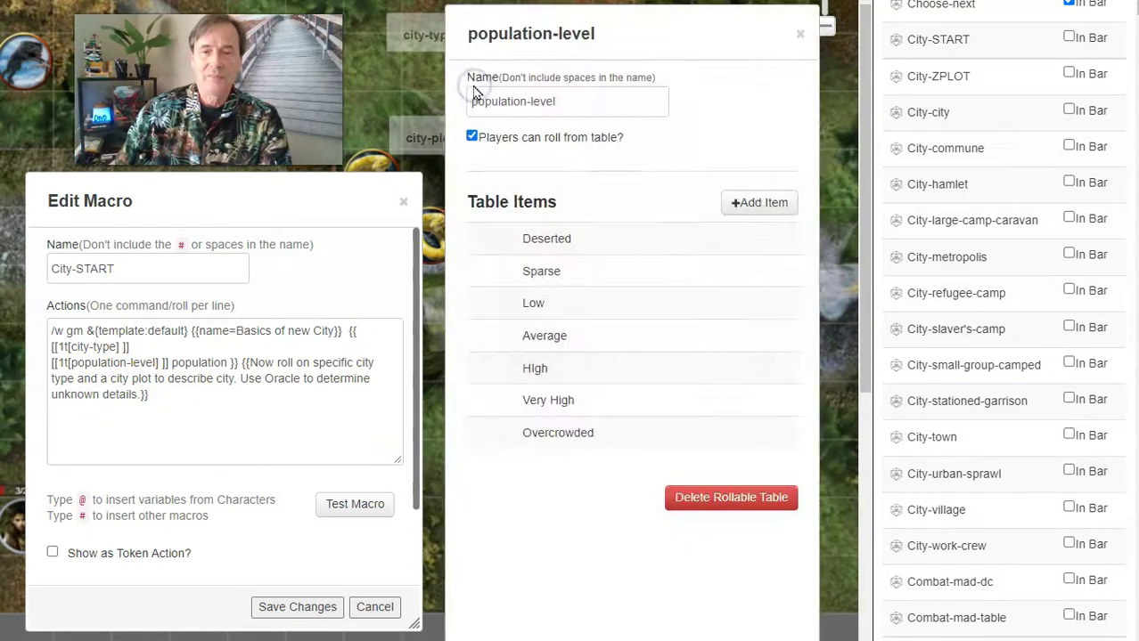
click(545, 239)
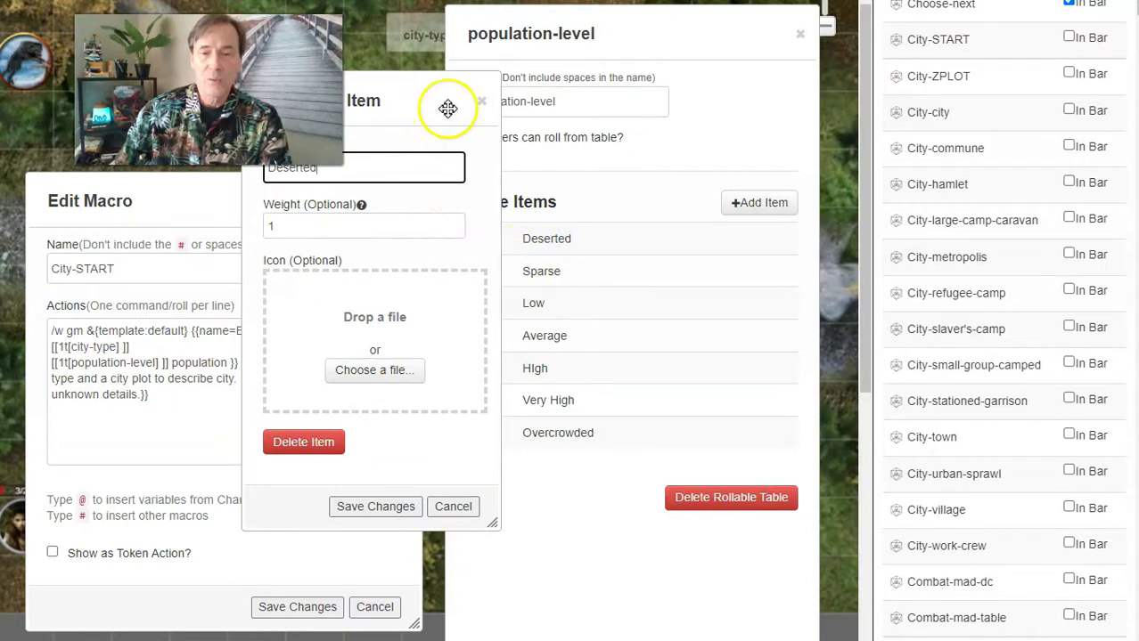
click(480, 102)
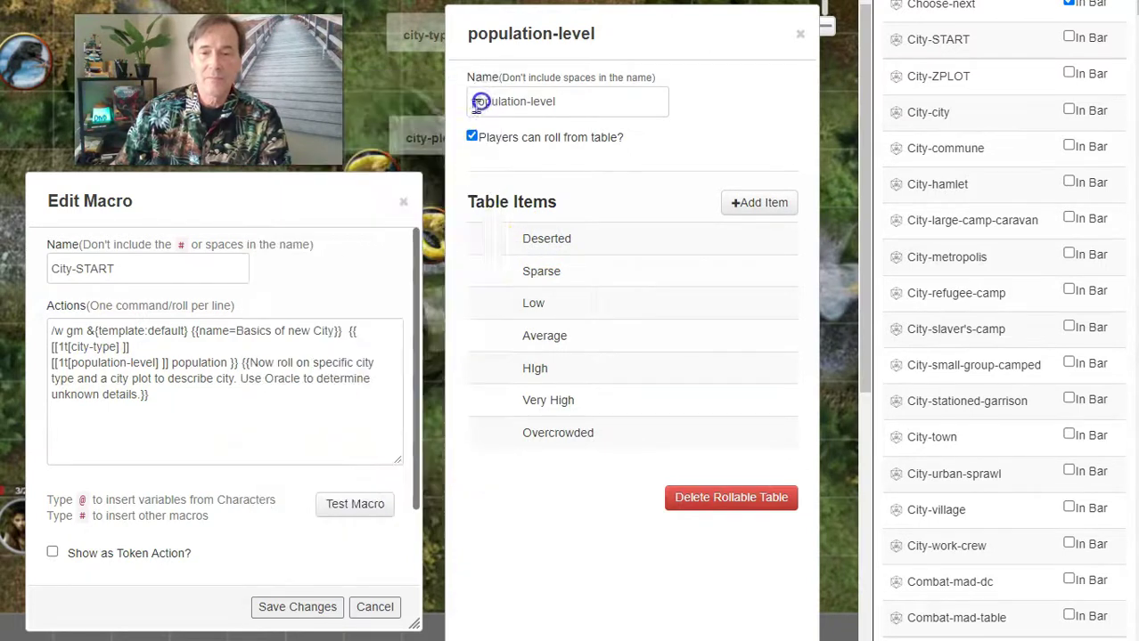
click(547, 339)
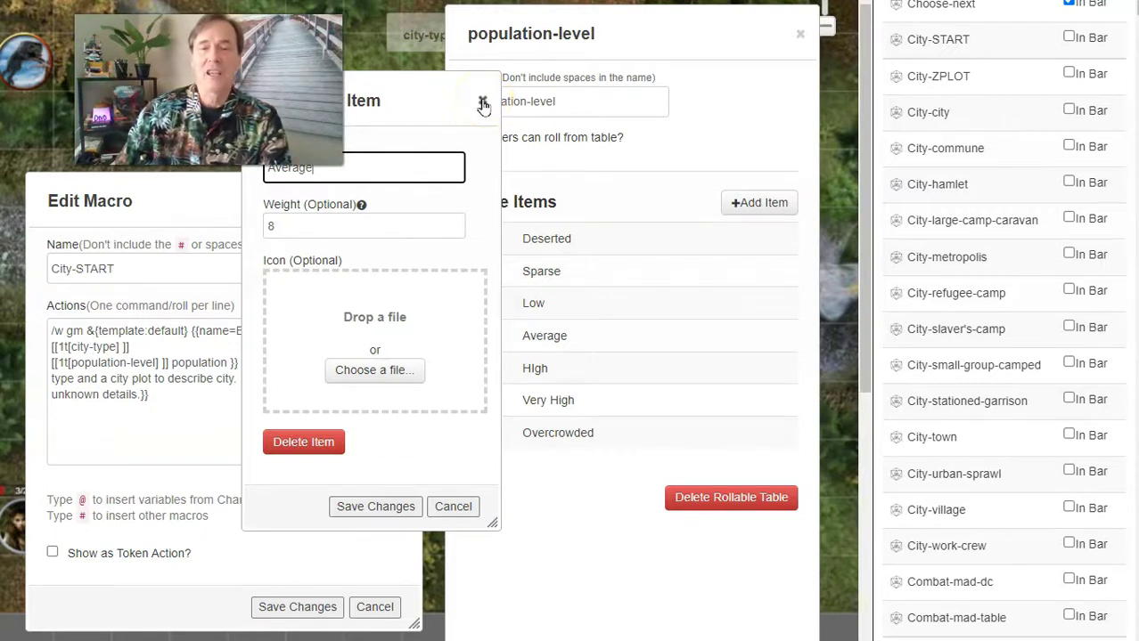
drag(482, 104, 522, 113)
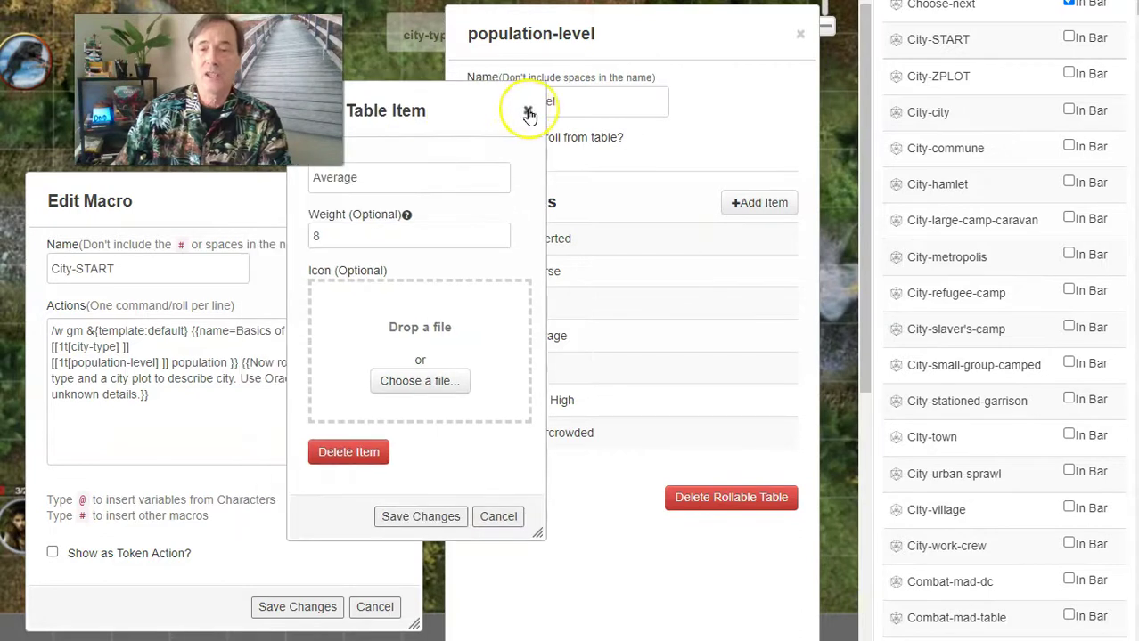
click(528, 108)
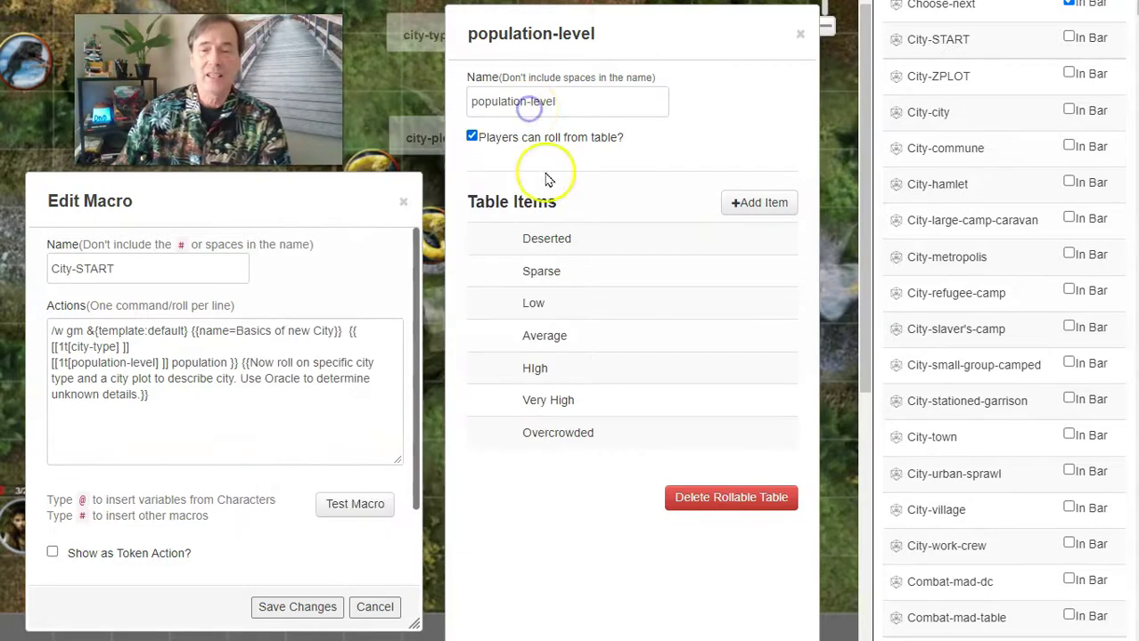
- Inspect the Overcrowded item without changing it and close the population-level table
click(568, 435)
drag(392, 98, 476, 109)
click(514, 523)
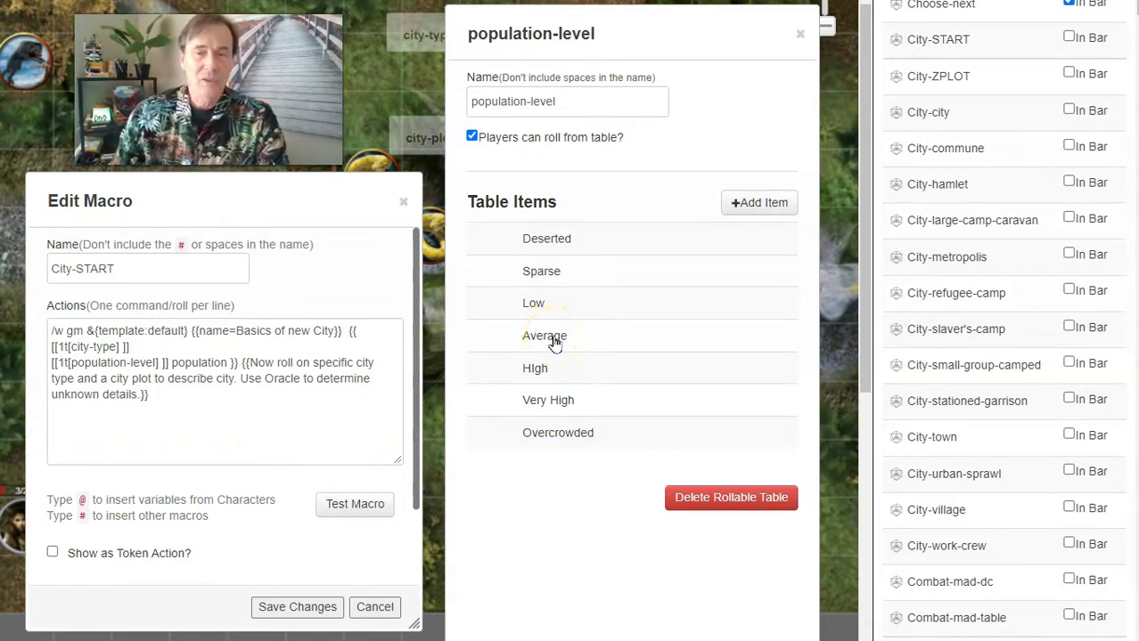
key(Escape)
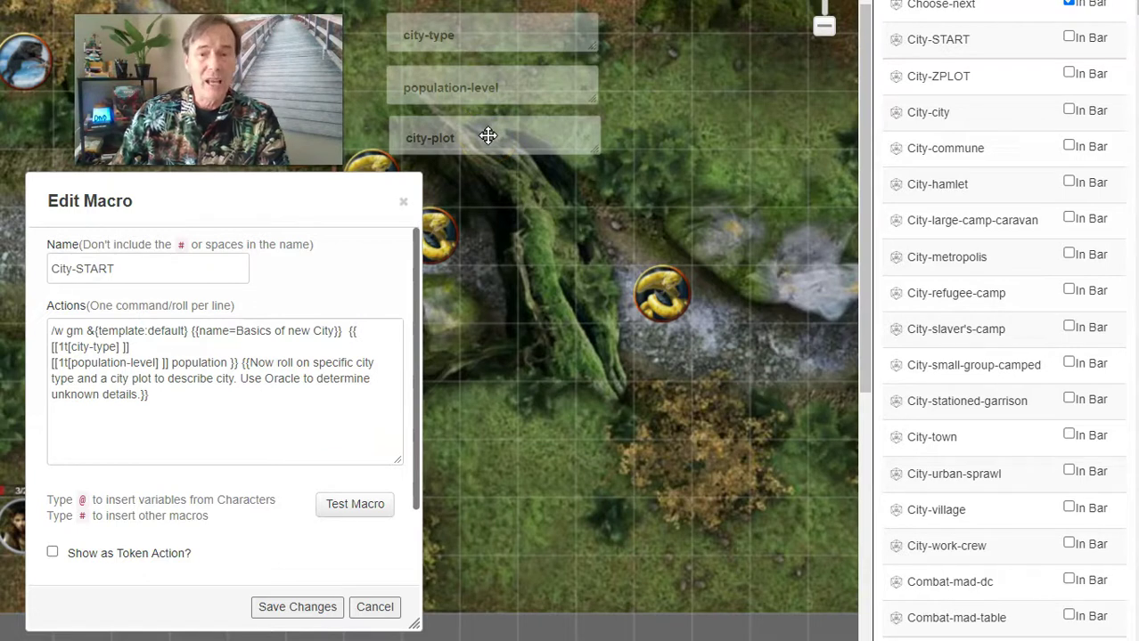
- Open the city-plot table, look through its list of plot items from beginning to end, and close it
double_click(488, 135)
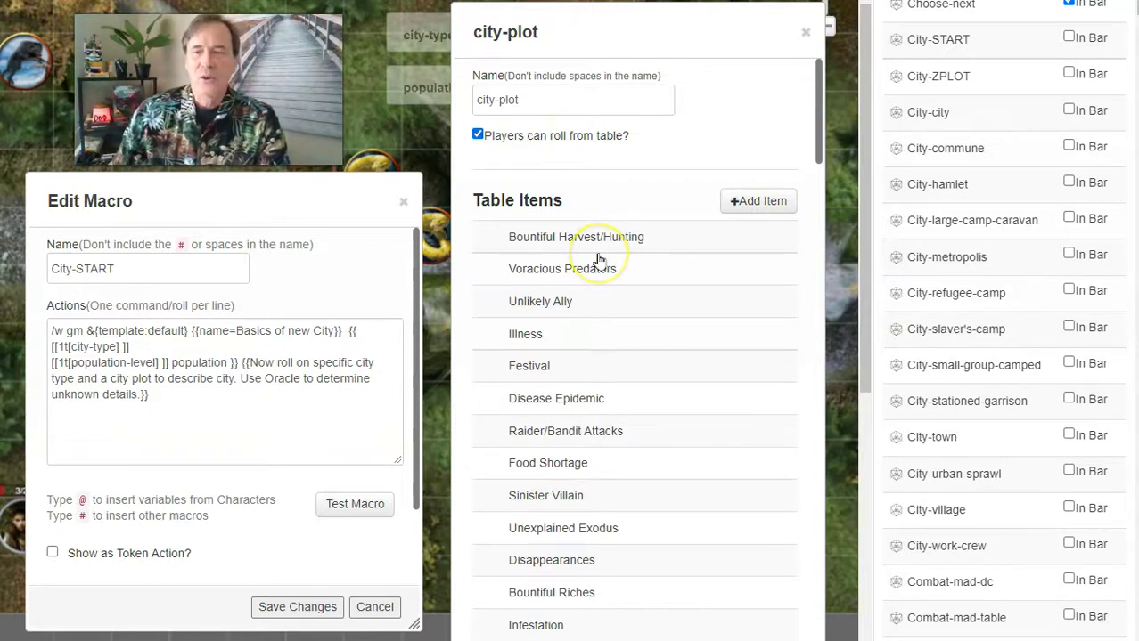
scroll(599, 259, down, 3)
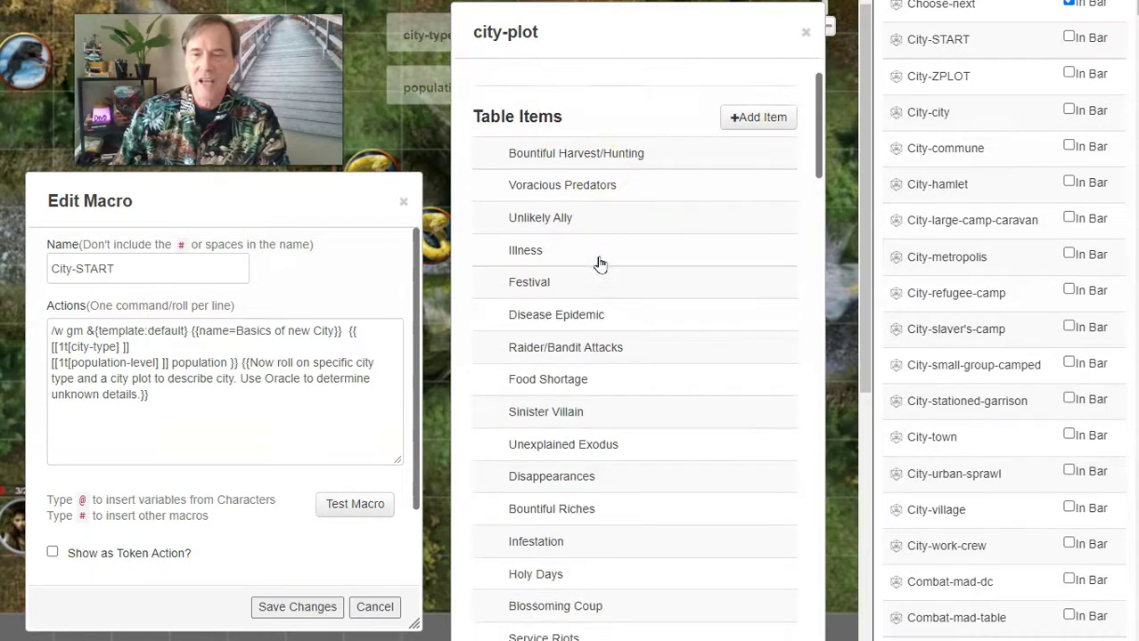
scroll(598, 264, down, 4)
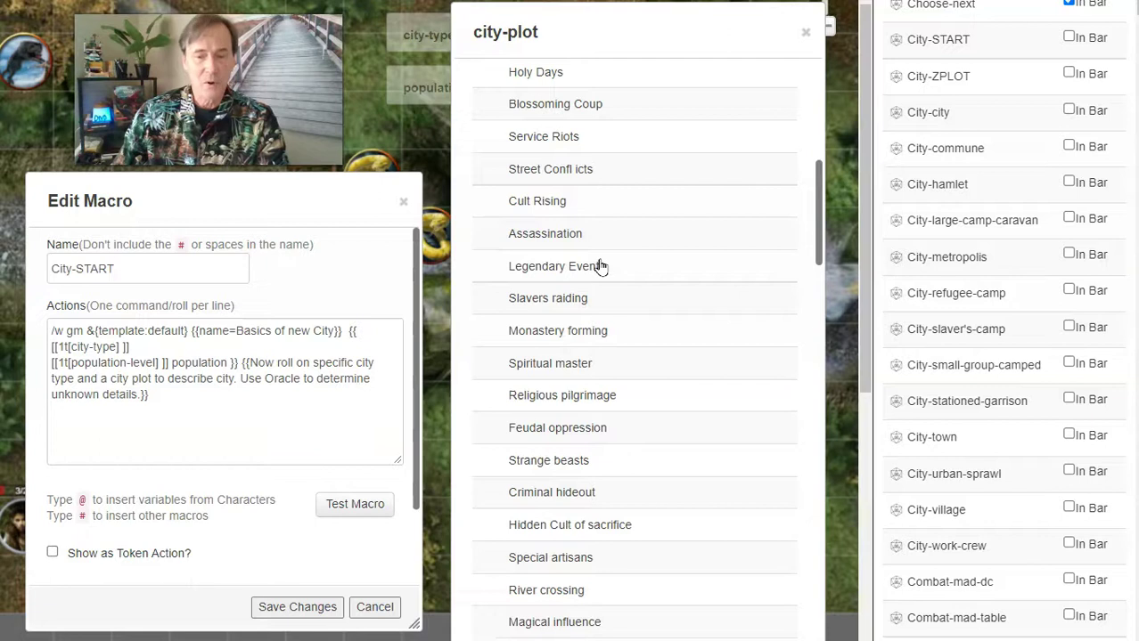
scroll(601, 267, down, 2)
scroll(602, 267, down, 2)
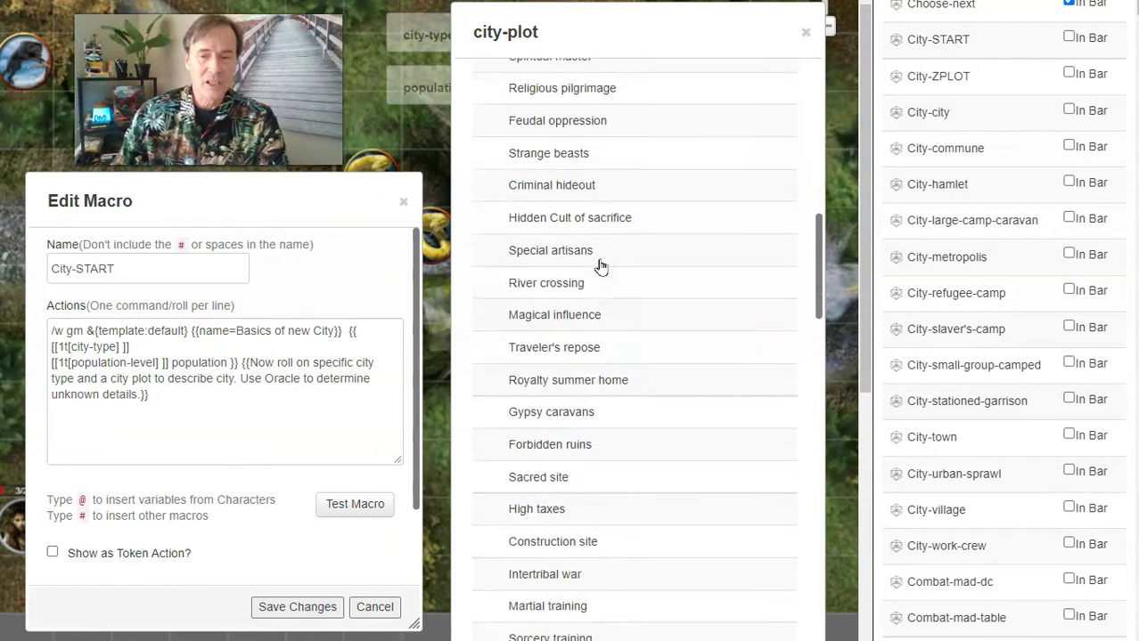
scroll(601, 267, down, 2)
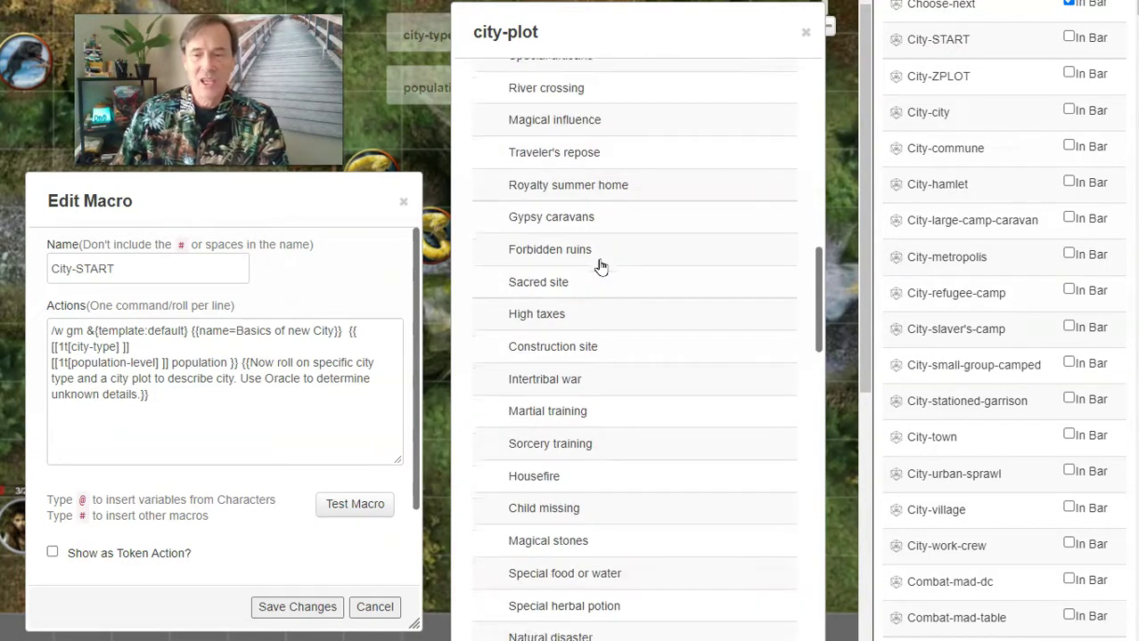
scroll(601, 267, down, 3)
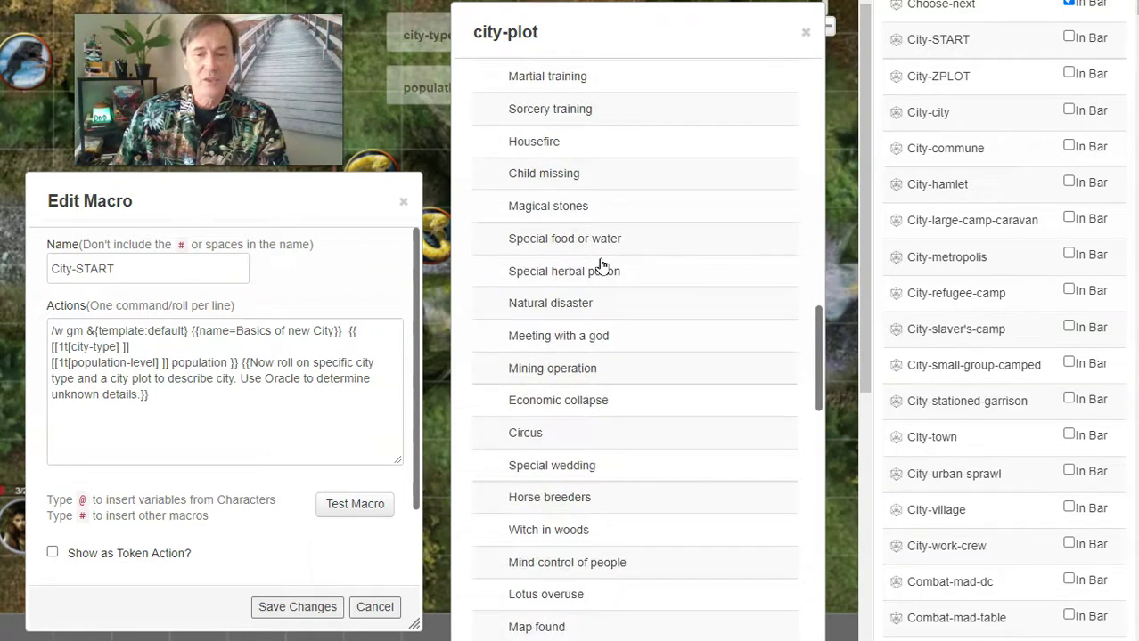
scroll(602, 266, down, 3)
scroll(601, 266, down, 4)
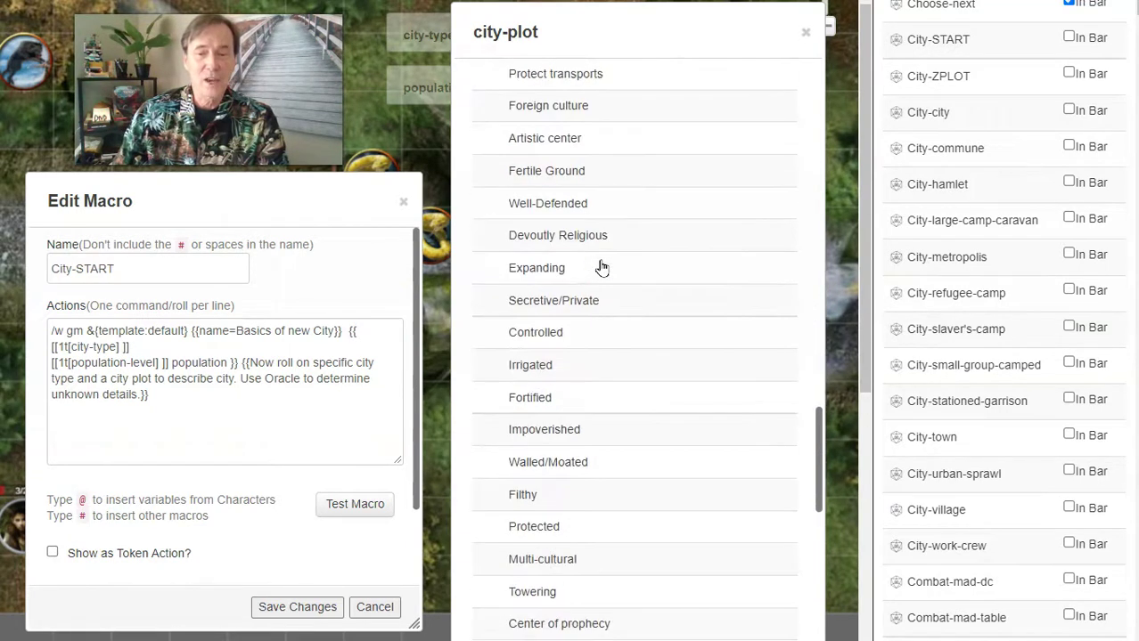
scroll(601, 266, down, 3)
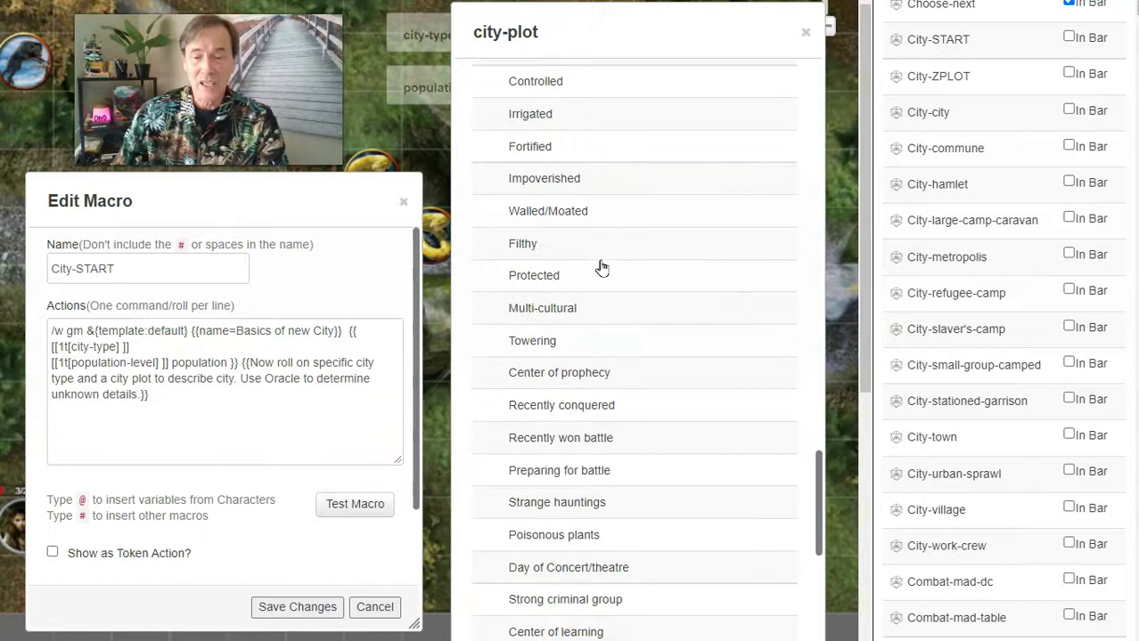
scroll(602, 266, down, 4)
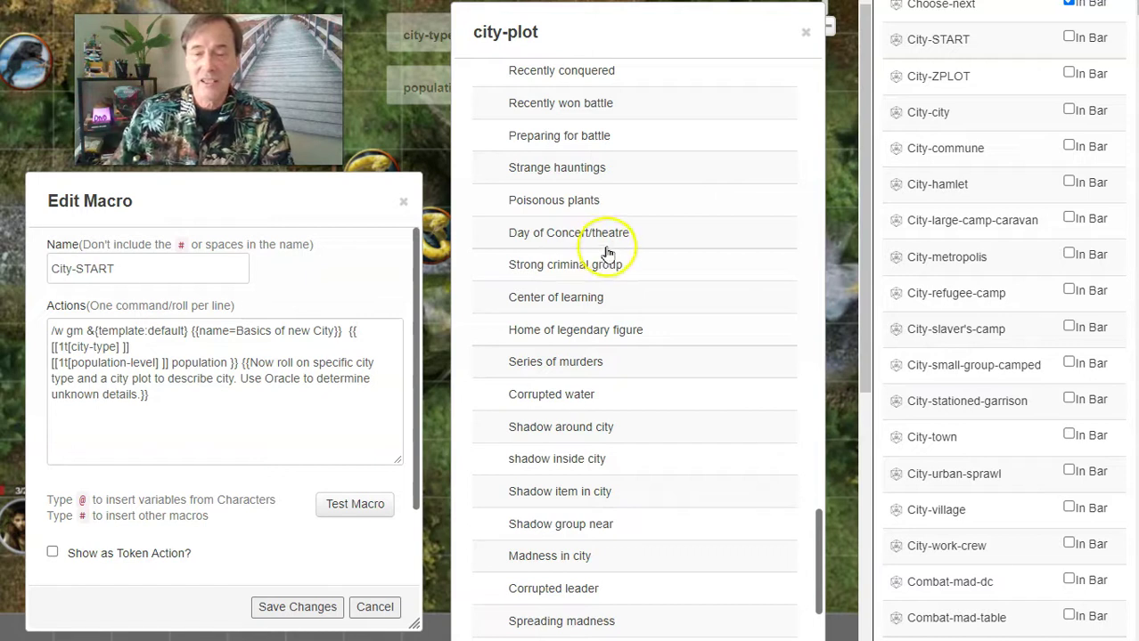
scroll(602, 264, down, 3)
scroll(604, 408, up, 10)
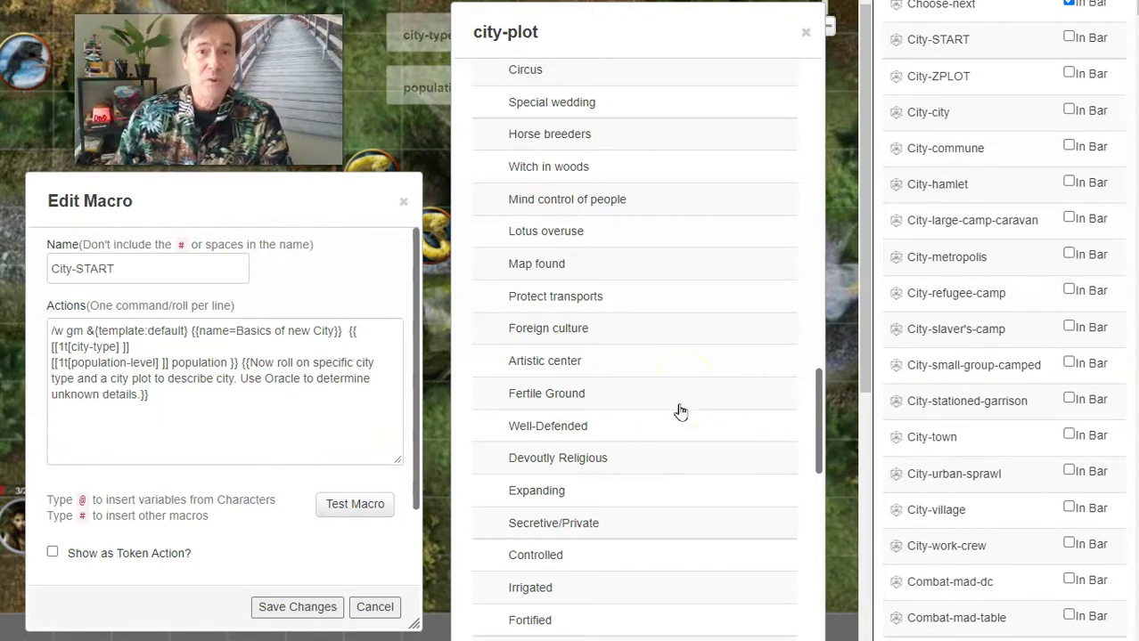
key(Escape)
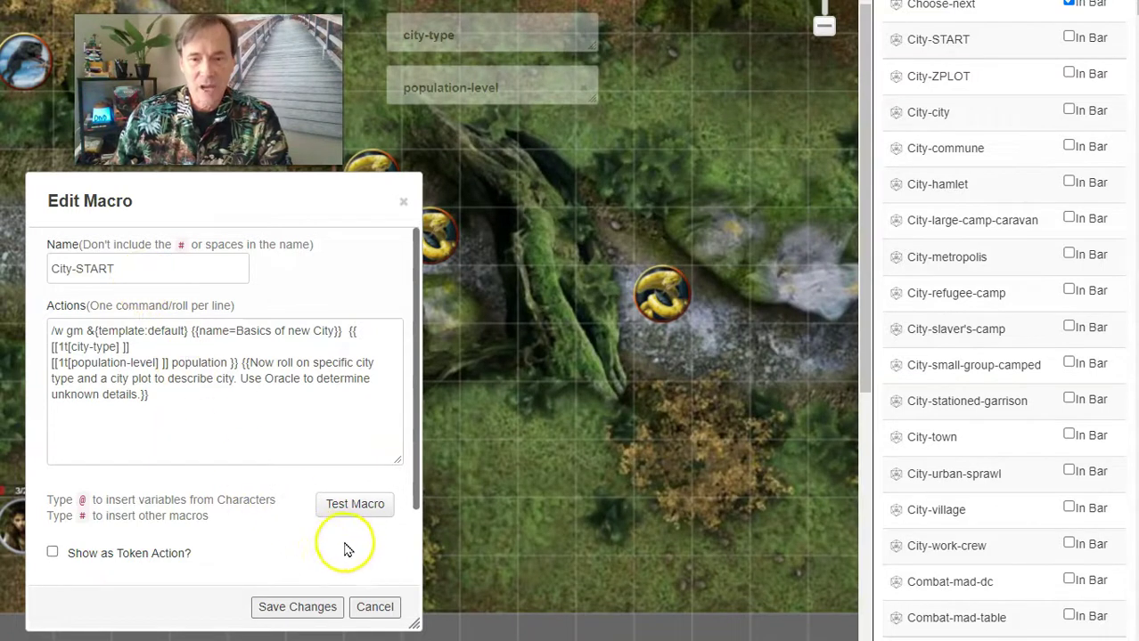
- Run a test of the City-START macro to generate the basics of a new city in the chat
click(350, 506)
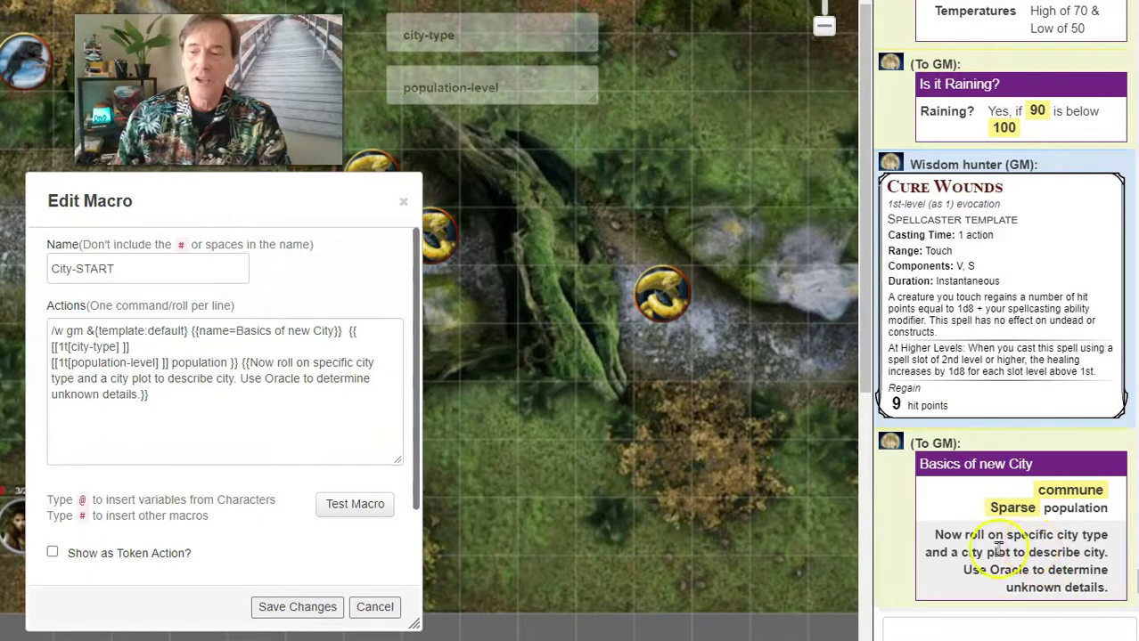
- Open the City-commune macro for editing and place its window beside the City-START macro
click(472, 33)
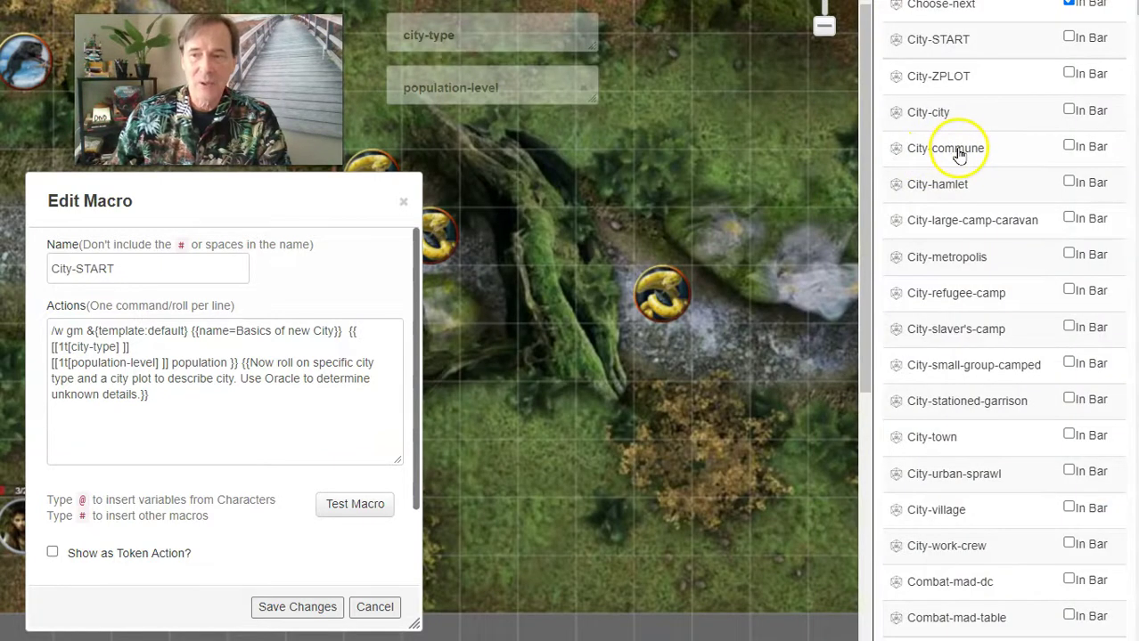
click(958, 151)
drag(359, 2, 618, 151)
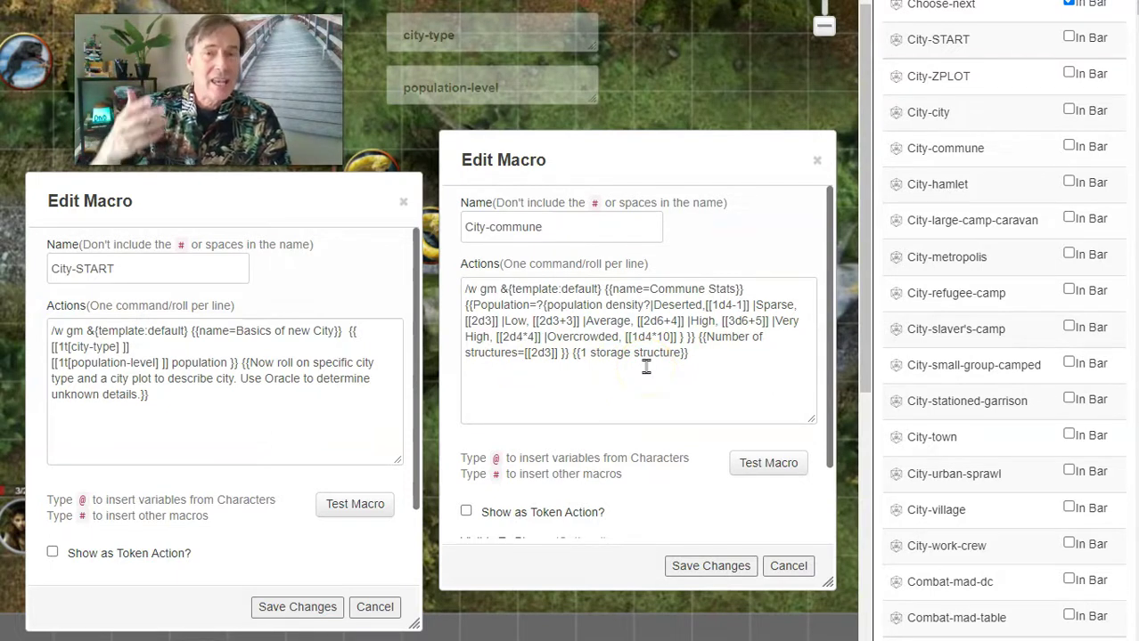
- Run a test of the City-commune macro with the population density set to Sparse
click(763, 462)
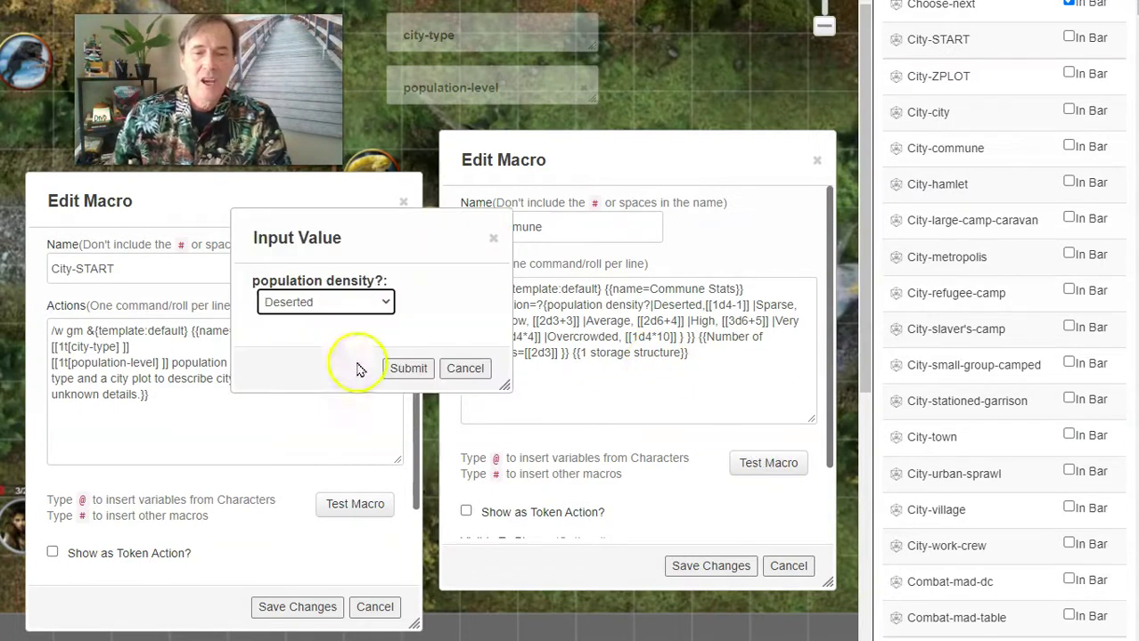
click(369, 303)
click(289, 329)
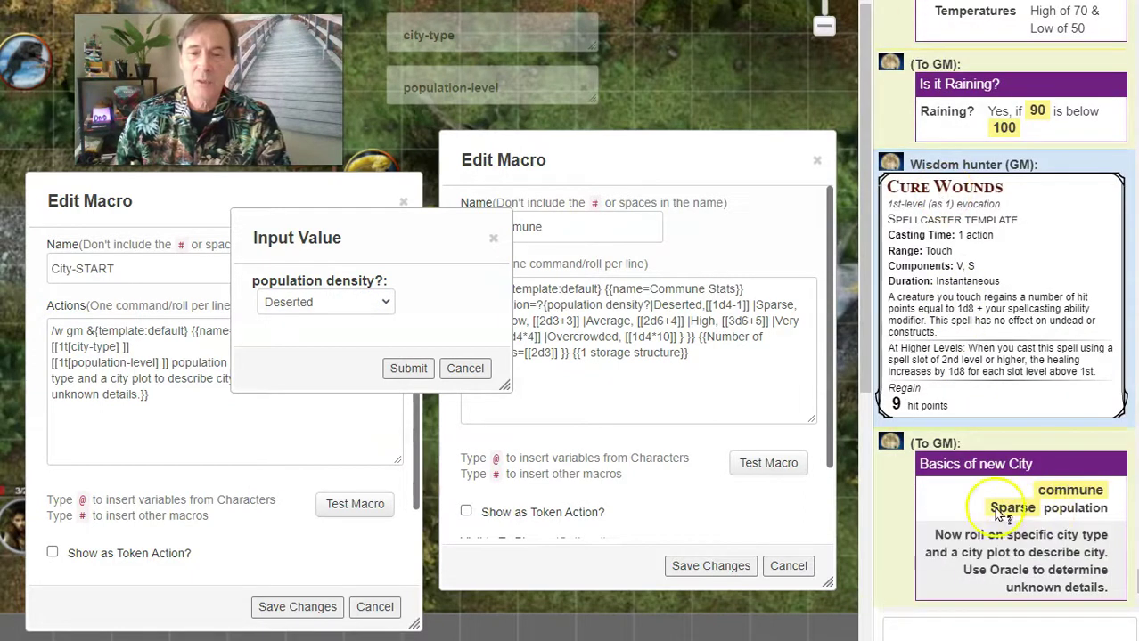
click(375, 303)
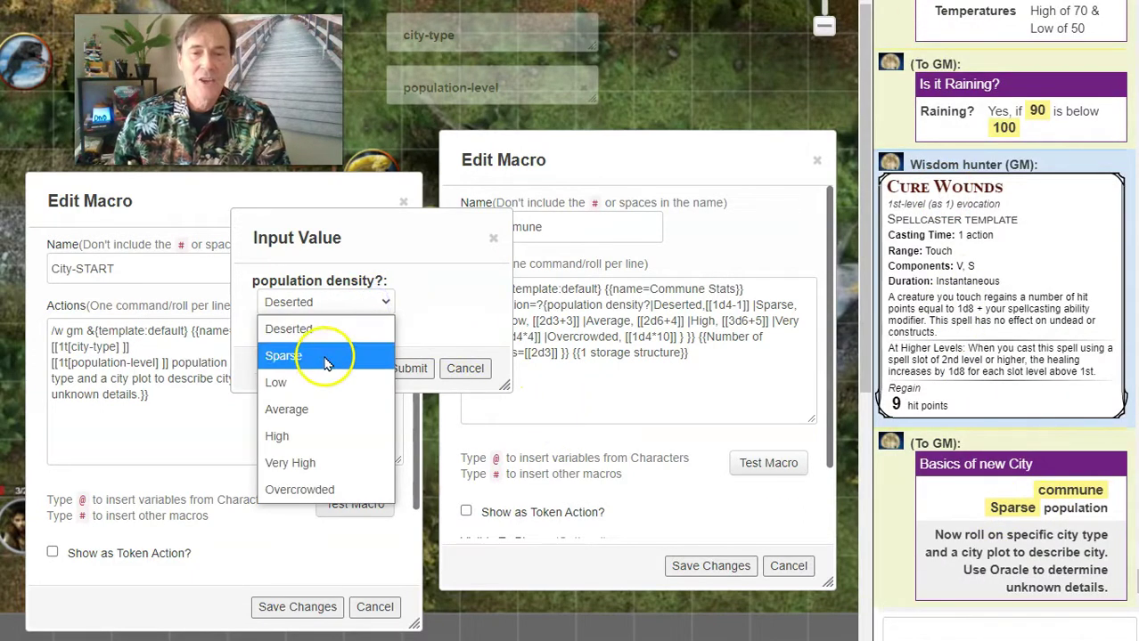
click(328, 356)
click(410, 368)
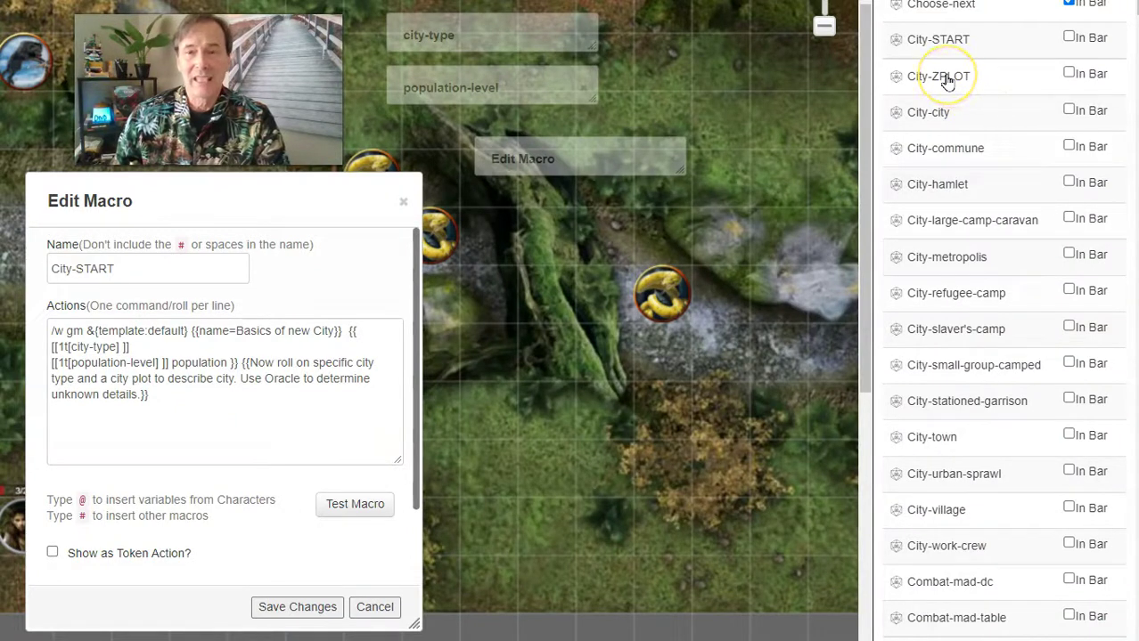
- Open the City-ZPLOT macro and inspect the Hostile and Indifferent items of the mood-town table without changing them
click(944, 77)
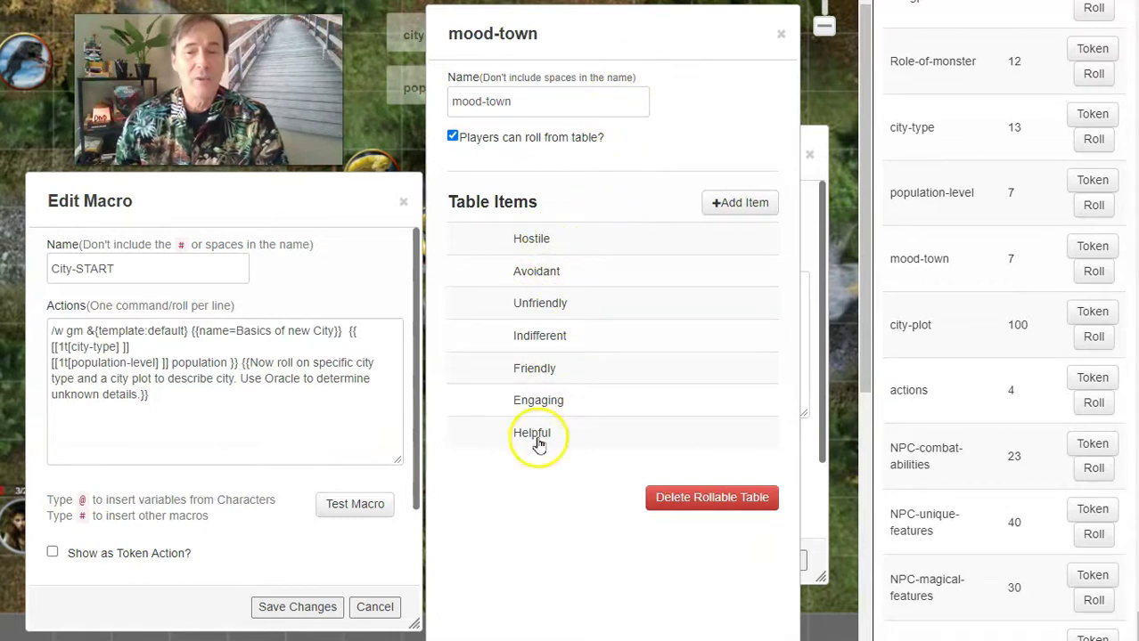
click(538, 241)
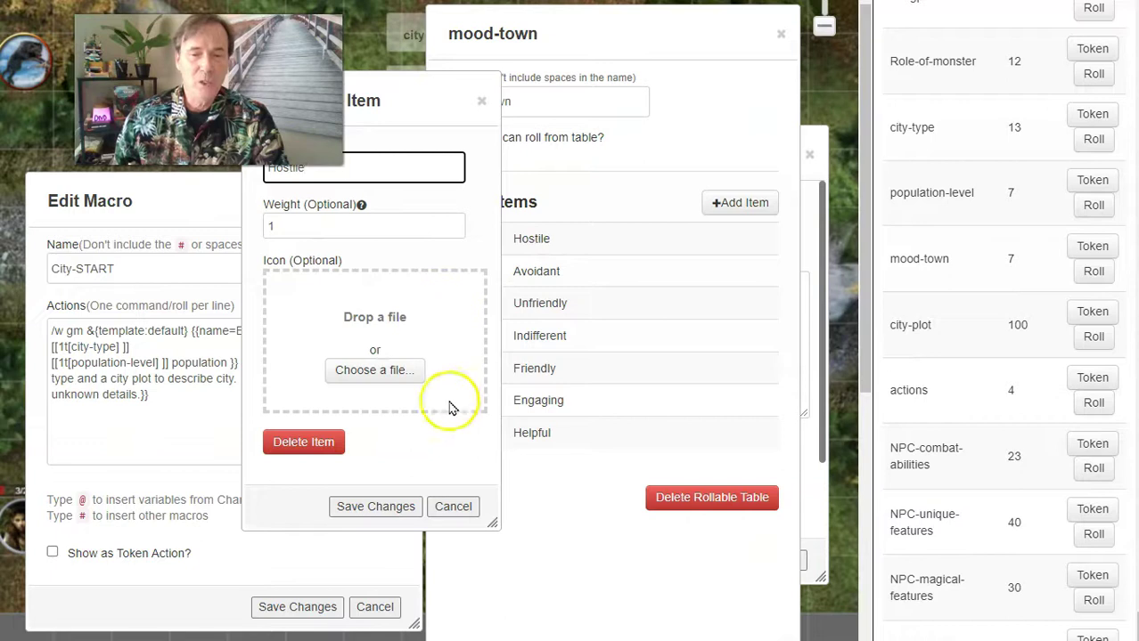
click(453, 507)
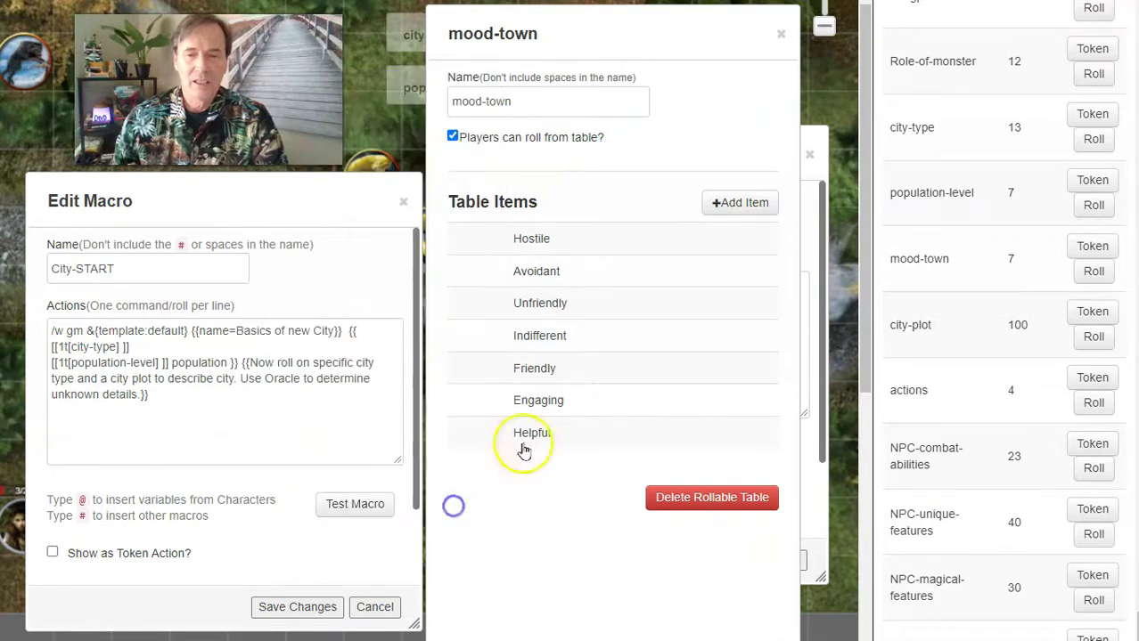
click(539, 337)
click(452, 507)
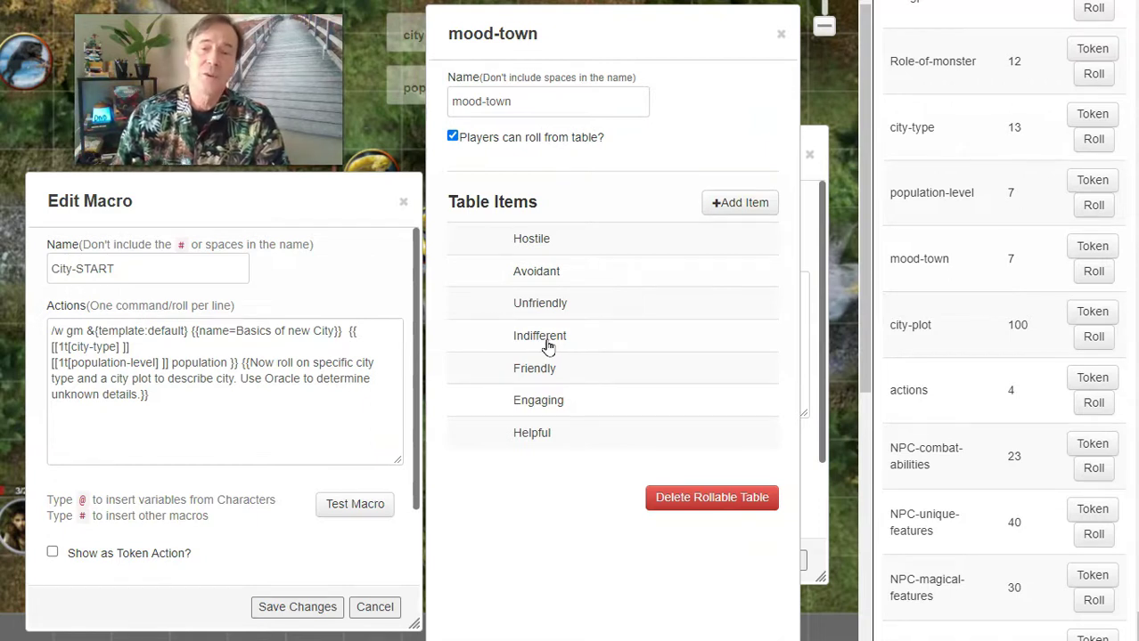
- Return to the City-ZPLOT macro and test it to generate the city's mood and four plots in the chat
click(597, 276)
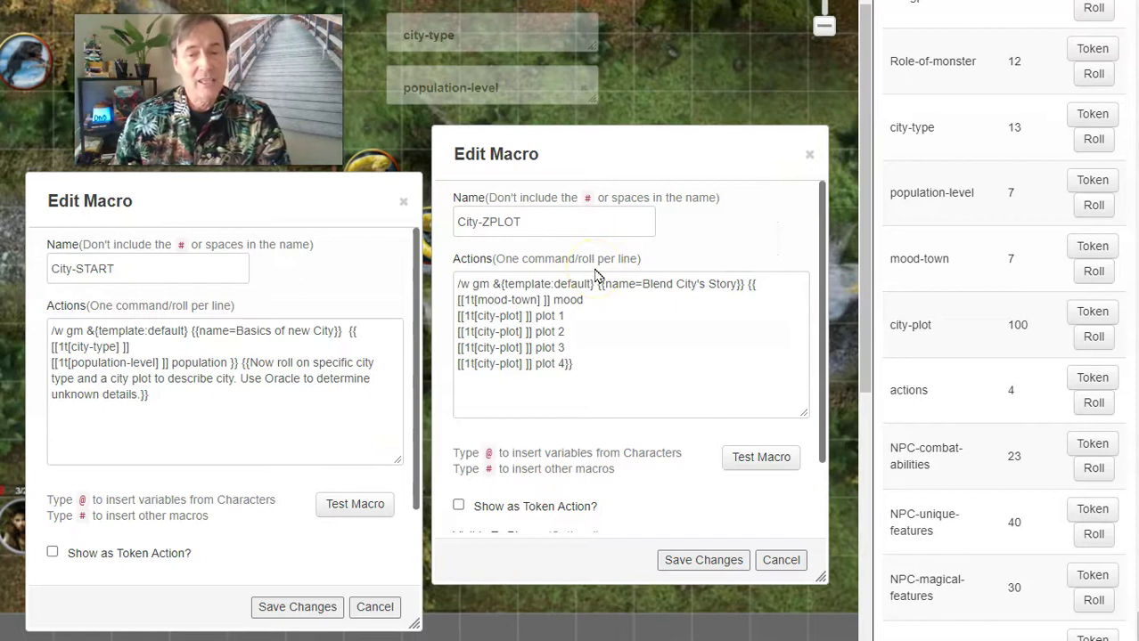
click(751, 457)
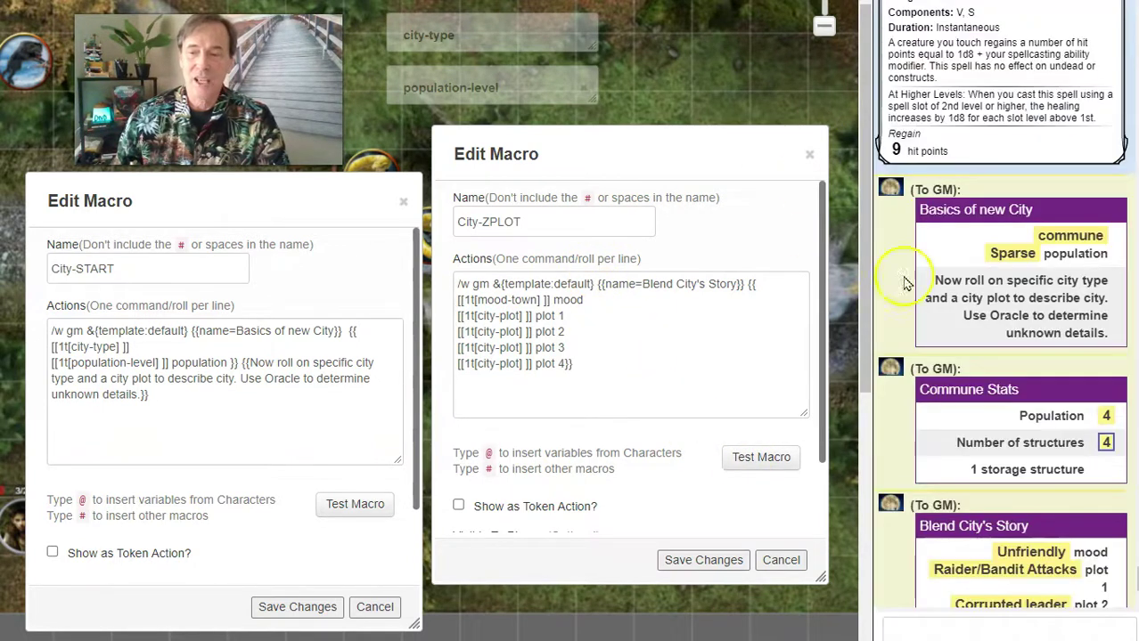
click(968, 272)
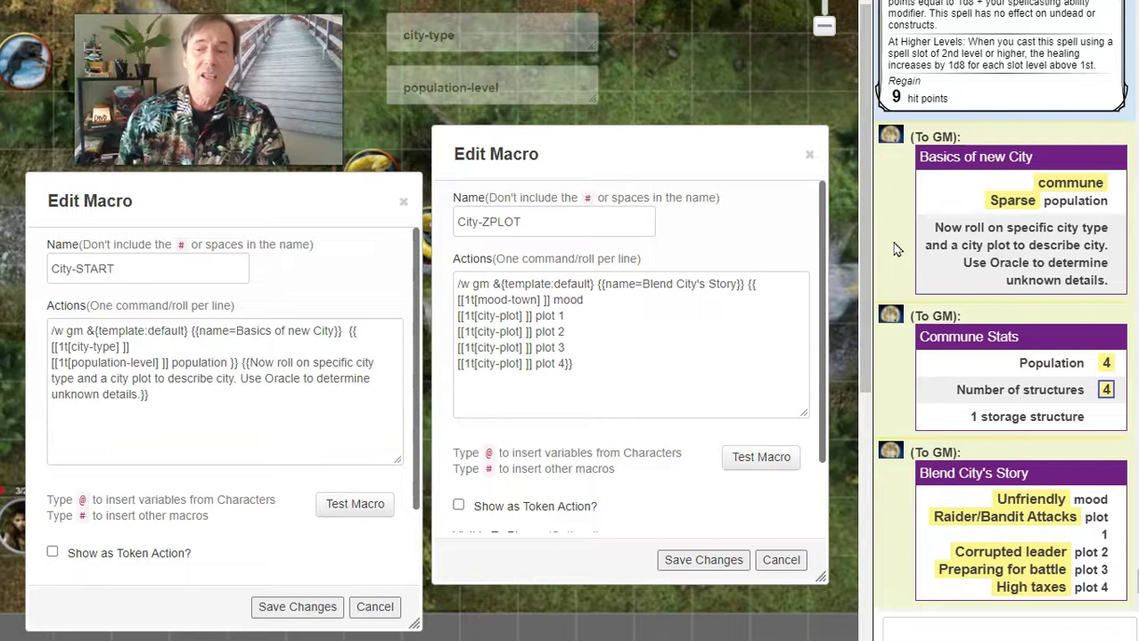
- Open the Oracle macro and start a test with the more Yes or No prompt answered as Neither Yes or No
click(996, 159)
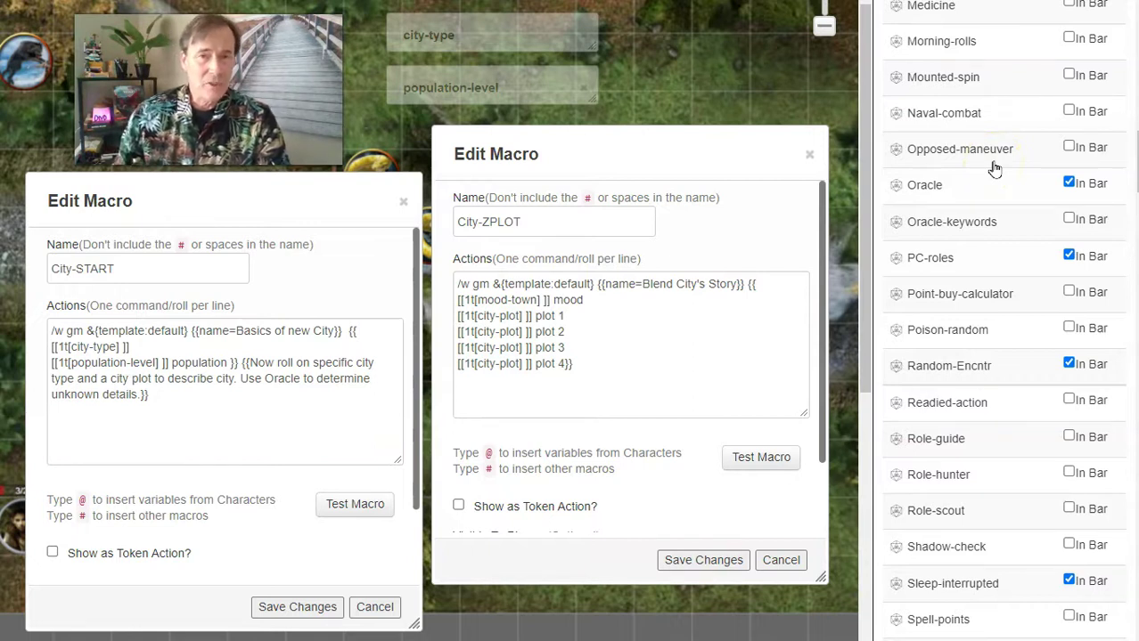
click(896, 193)
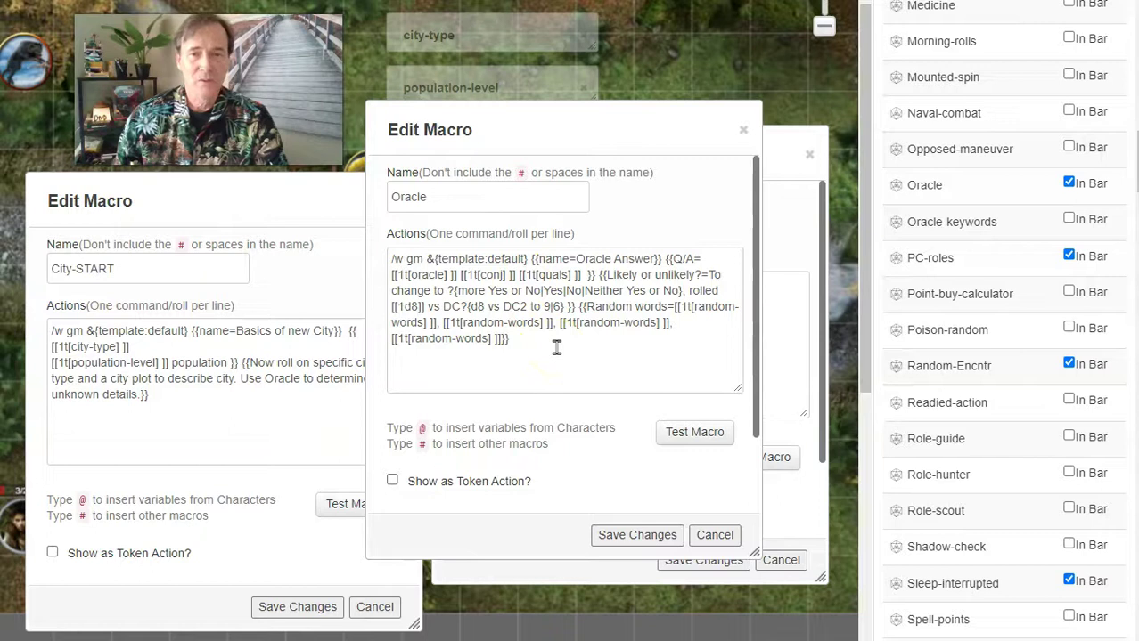
click(674, 432)
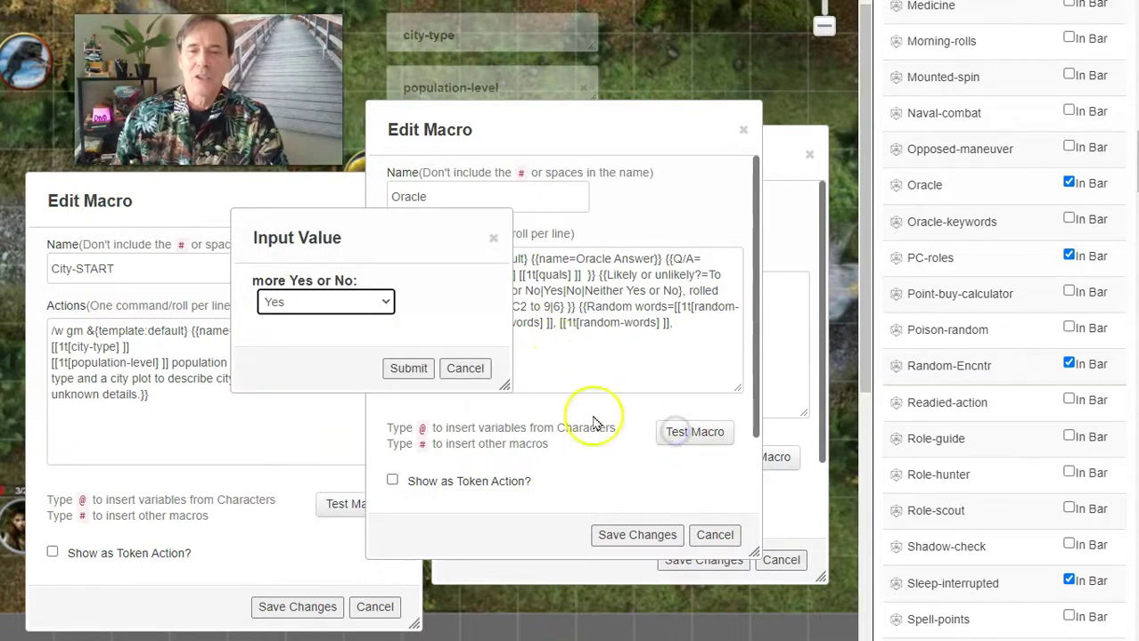
click(371, 303)
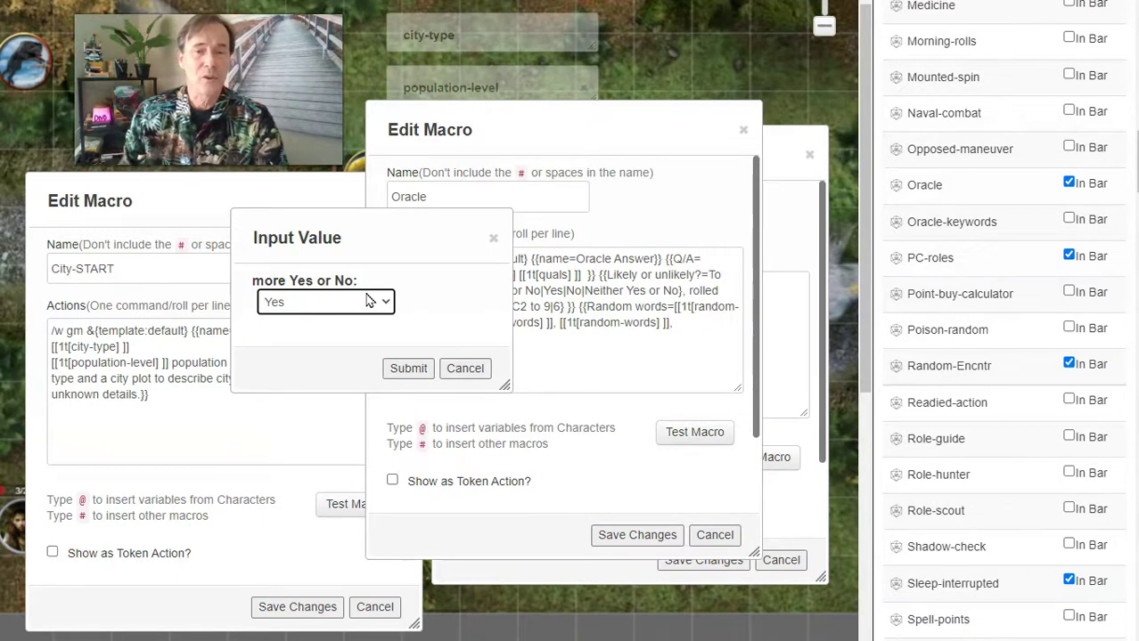
click(374, 301)
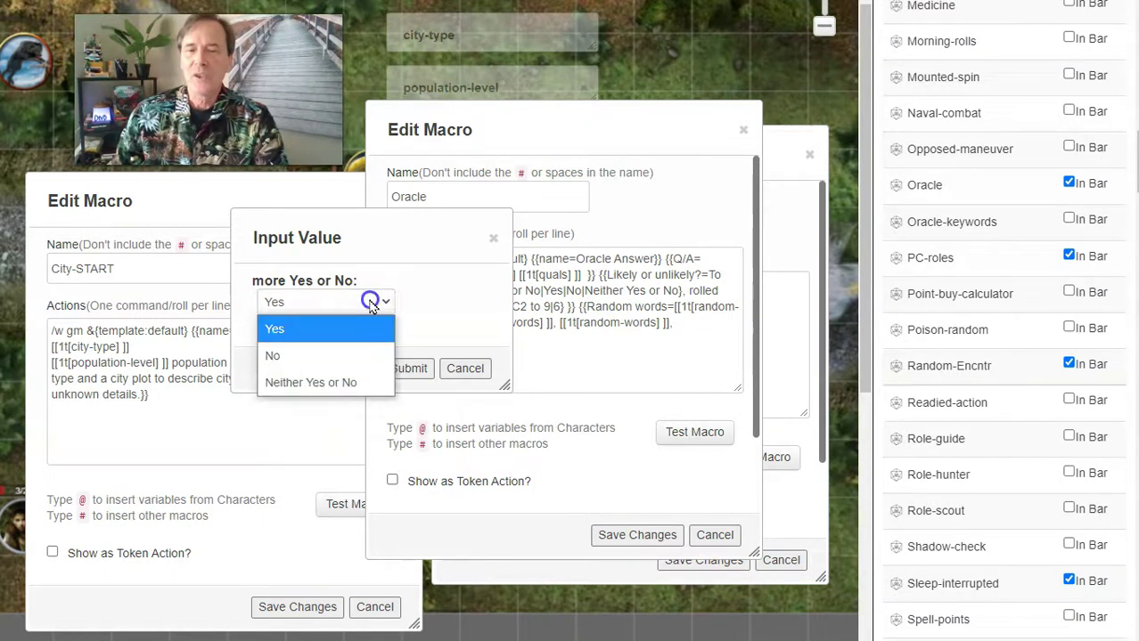
click(345, 383)
click(408, 368)
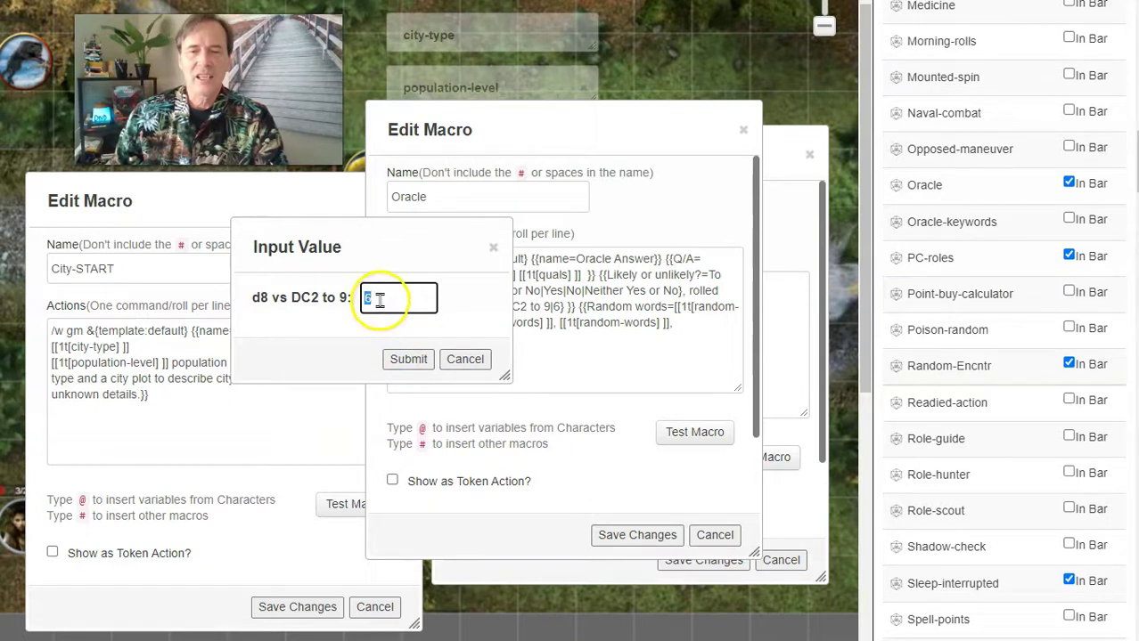
- Submit a DC of 9 for the Oracle's d8 roll and view its answer in the chat
text(9)
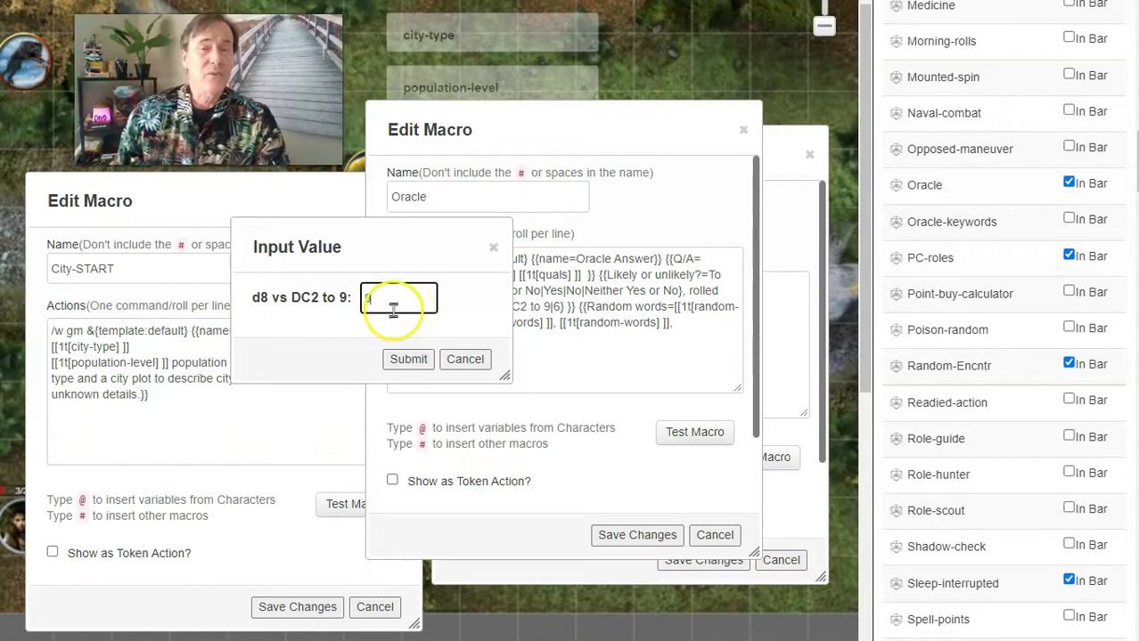
click(391, 309)
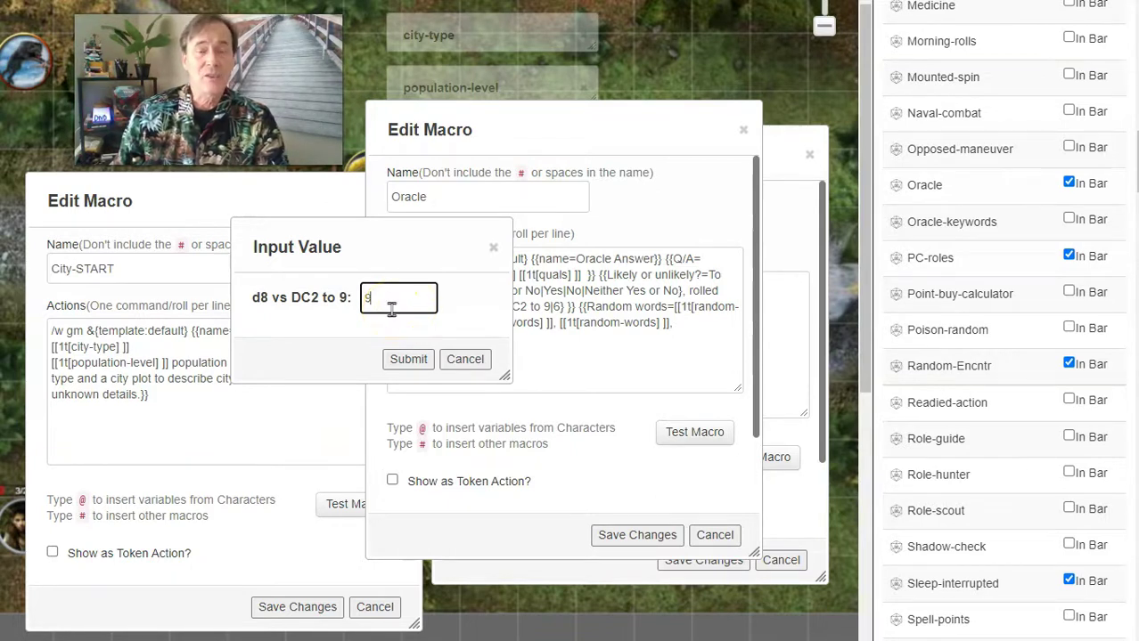
click(404, 361)
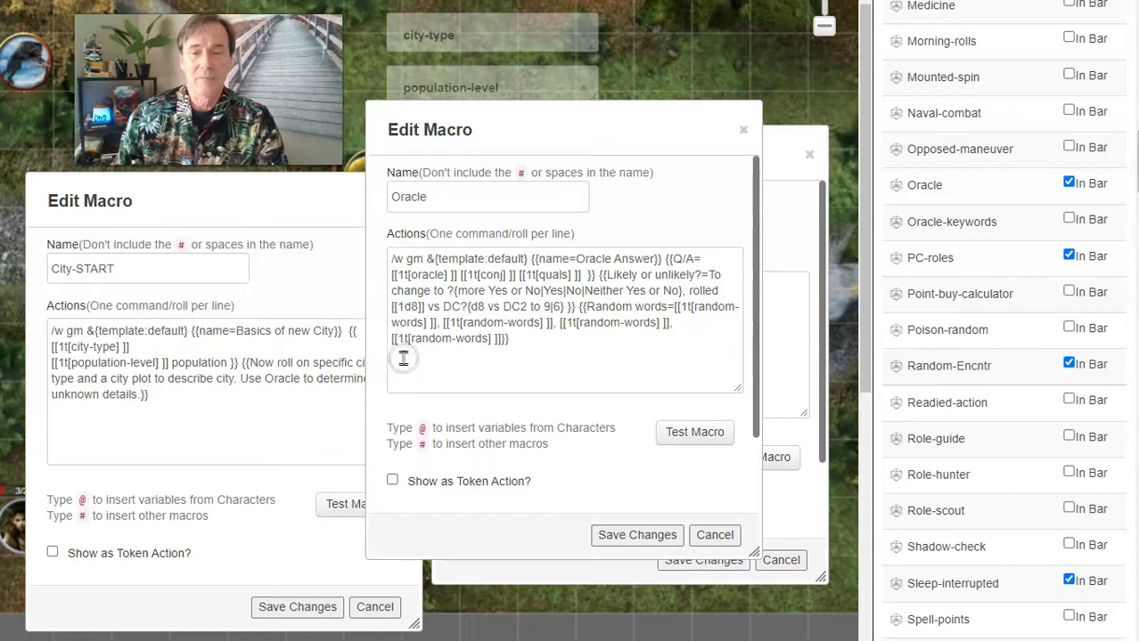
click(473, 348)
click(742, 93)
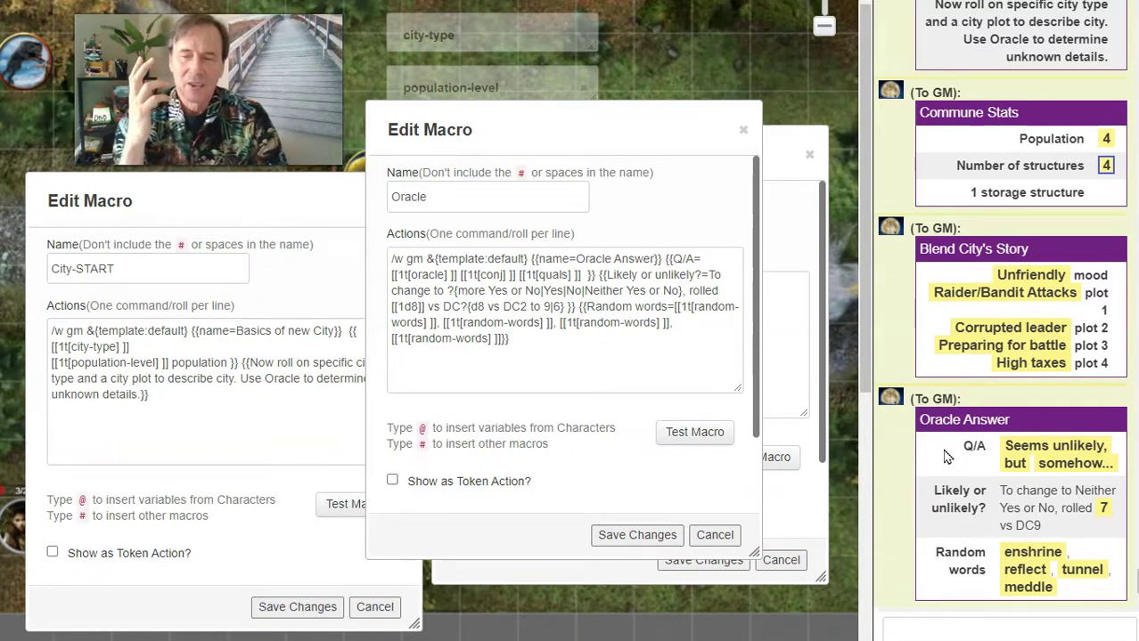
click(949, 452)
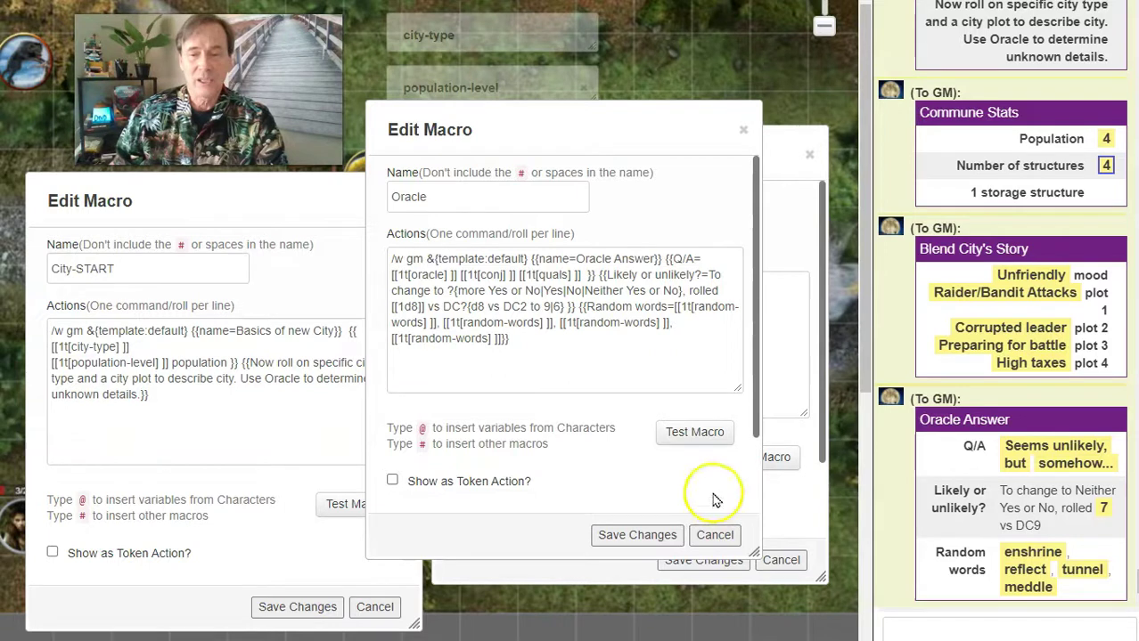
- Test the Oracle macro again with the answer Yes and a DC of 7, and close the macro
click(696, 436)
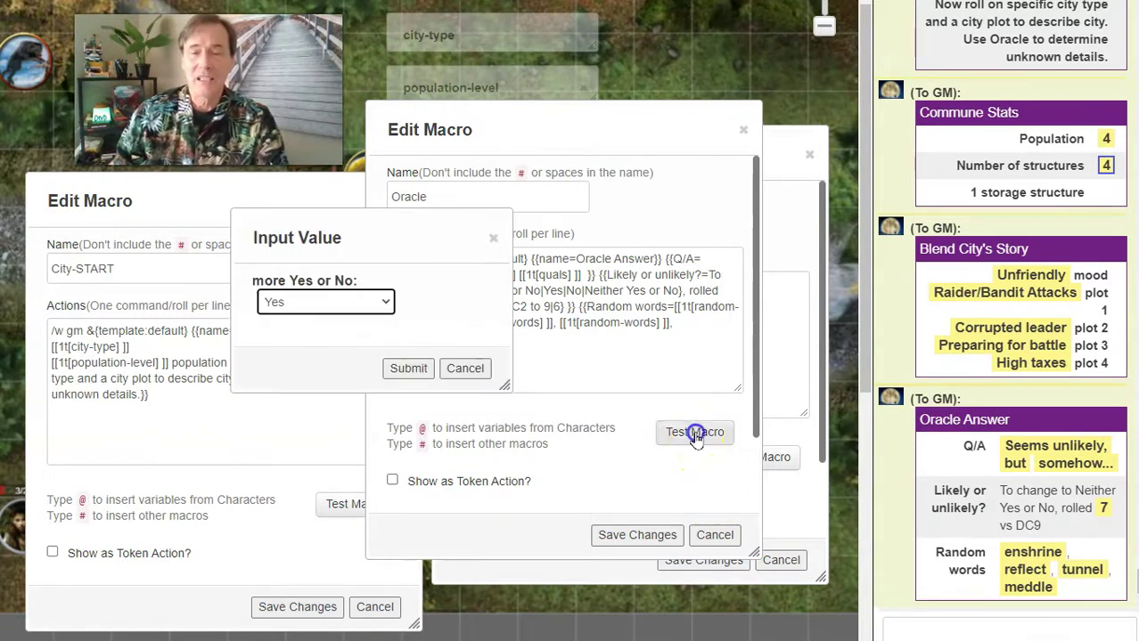
click(408, 368)
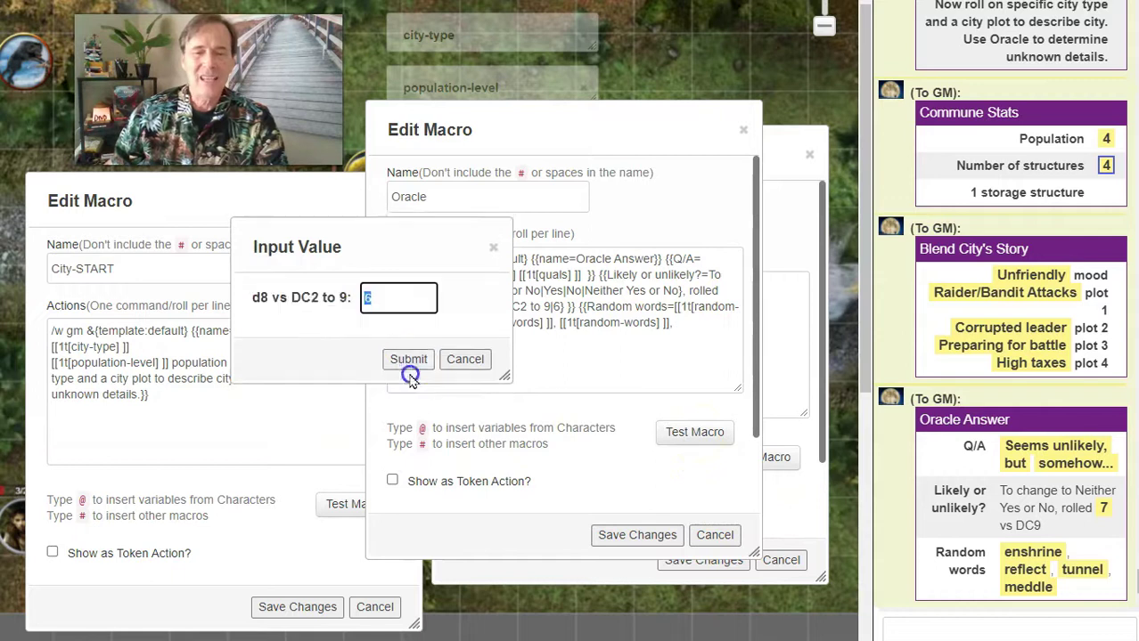
drag(380, 298, 349, 298)
text(7)
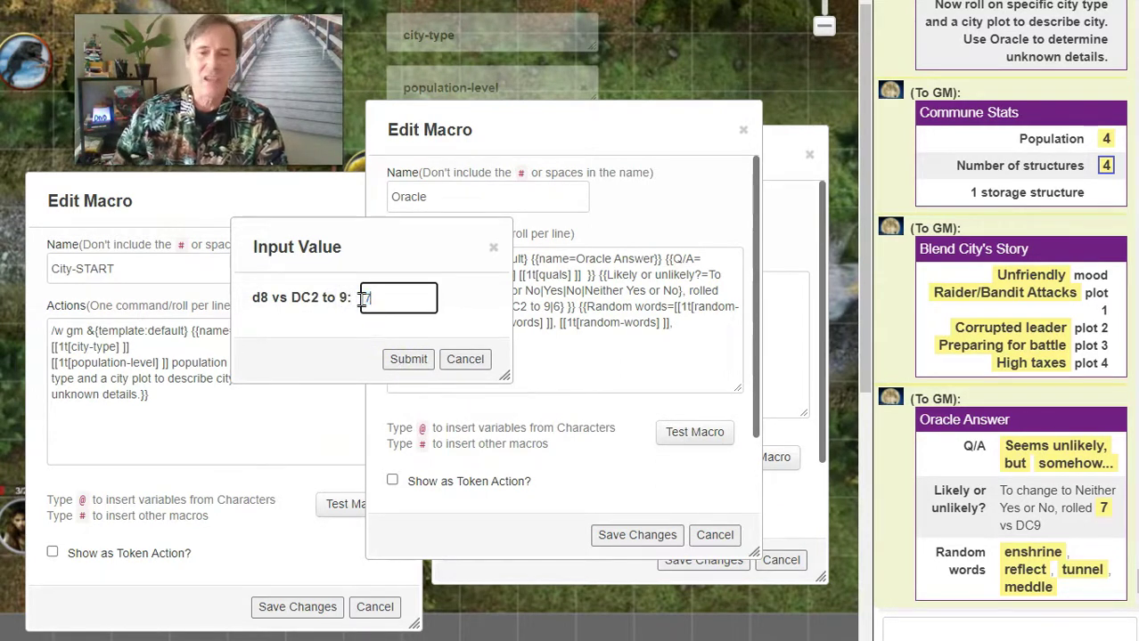
click(369, 305)
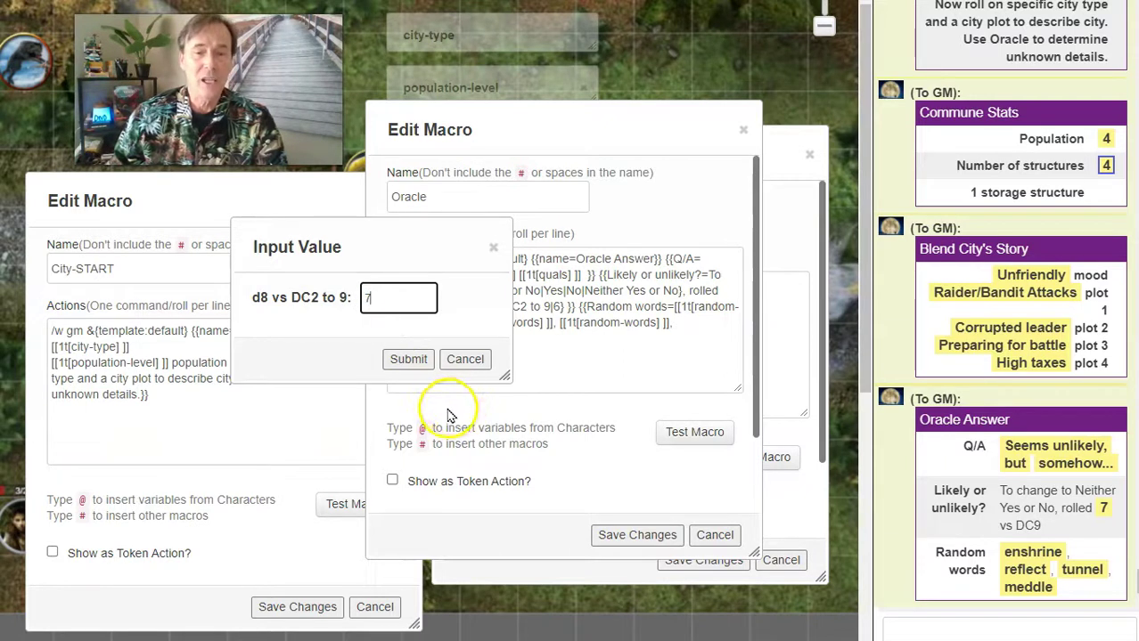
click(407, 362)
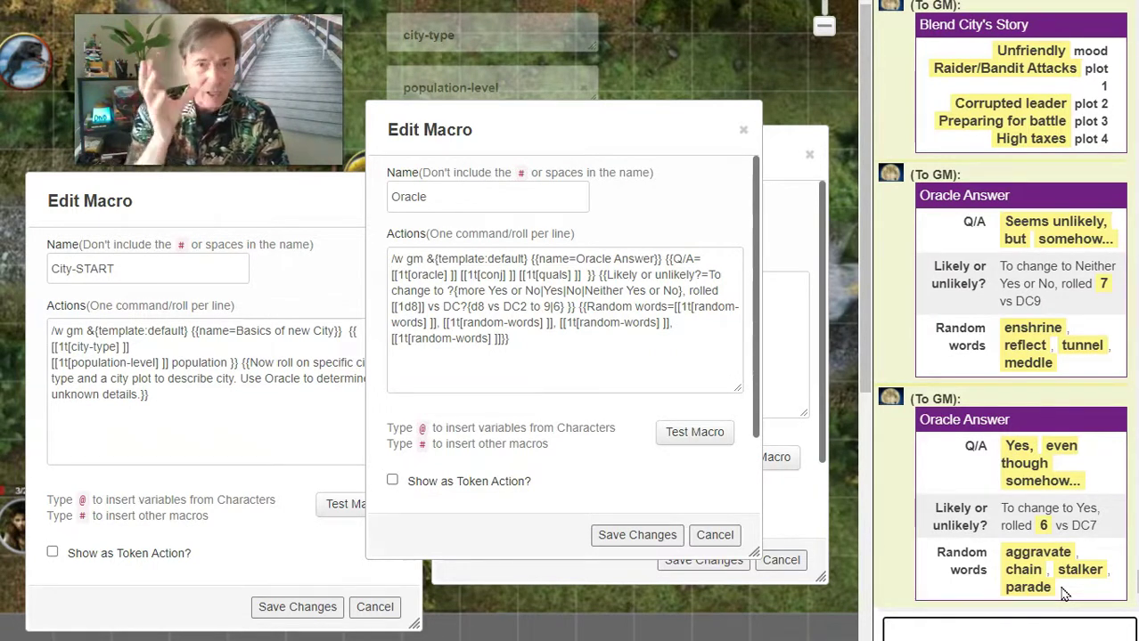
click(777, 558)
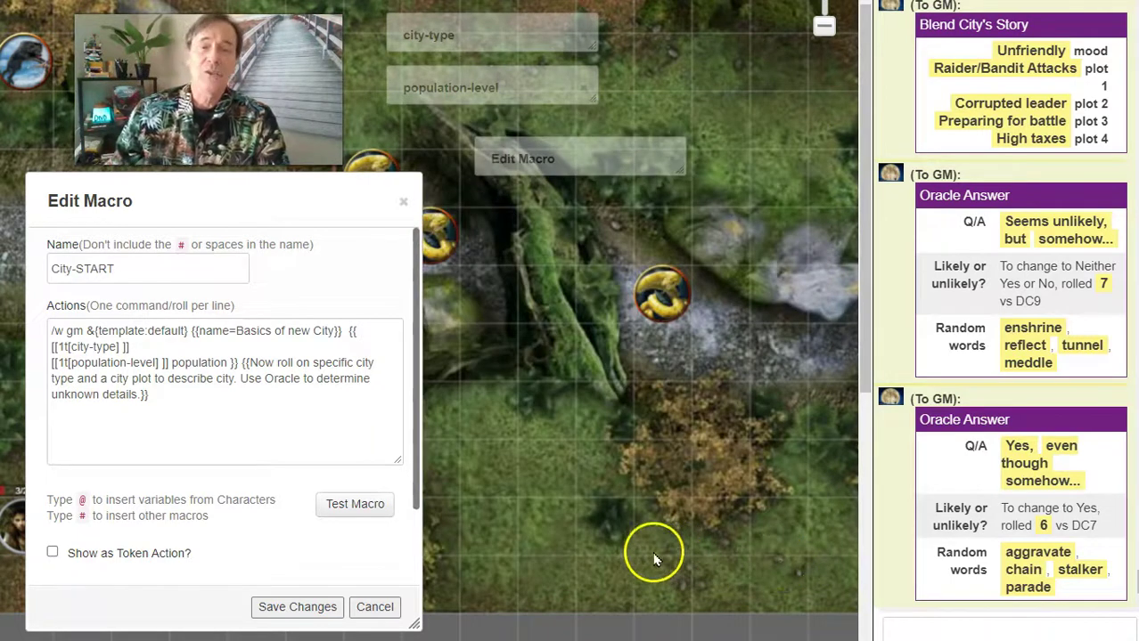